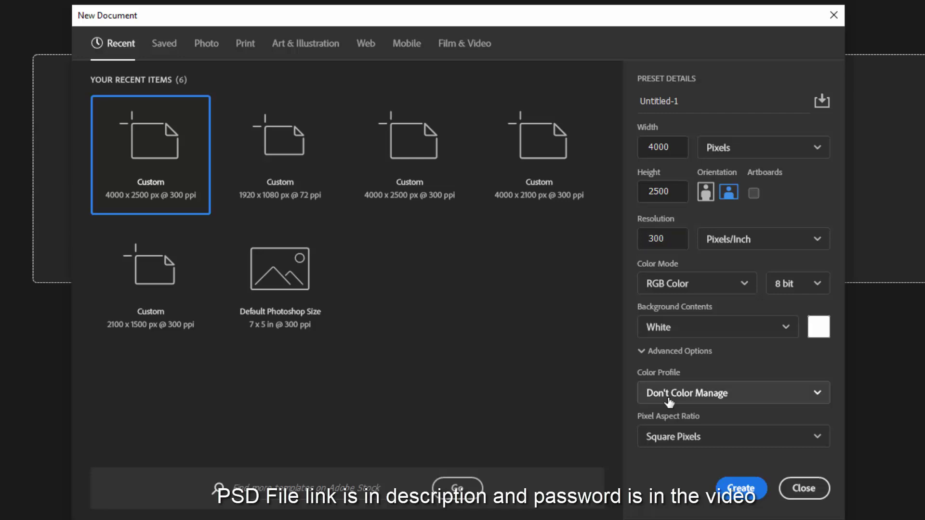
- Create a white 4000 x 2500 pixel RGB document at 300 pixels/inch with the sRGB IEC61966-2.1 color profile
click(693, 486)
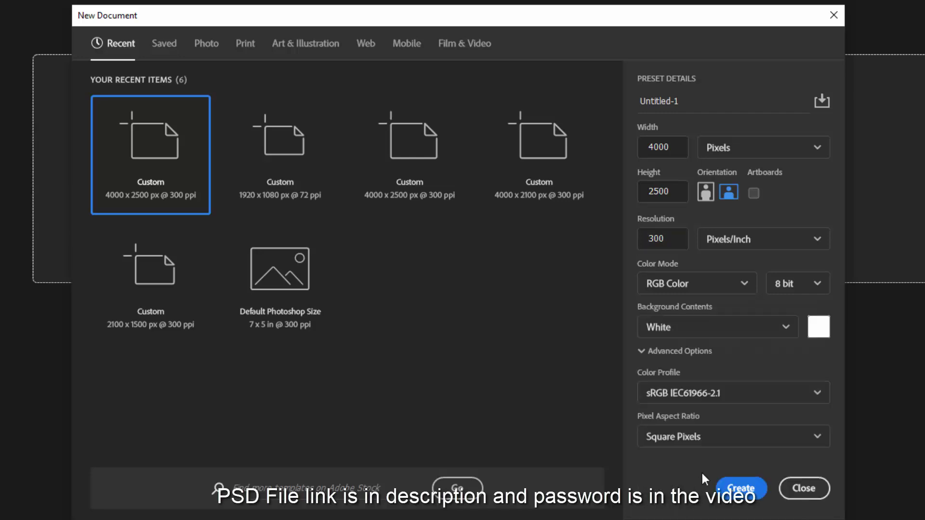
click(740, 488)
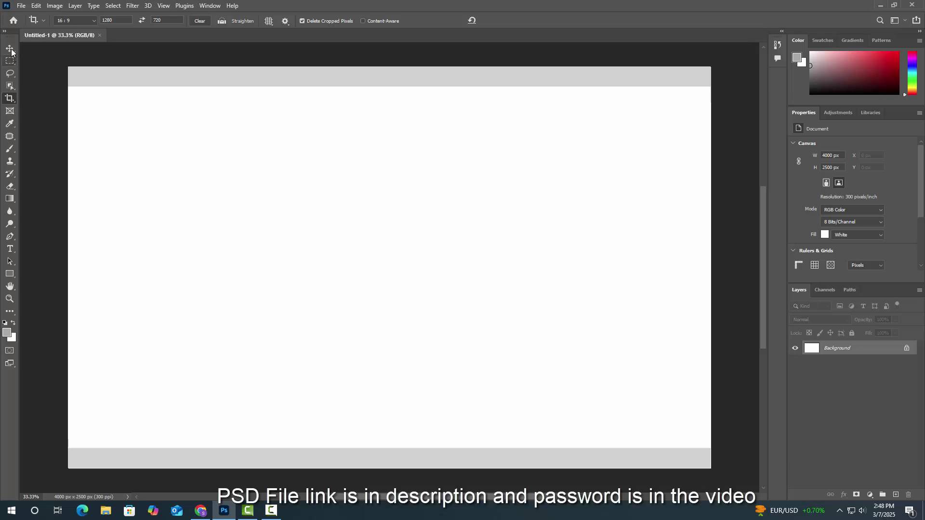
click(11, 50)
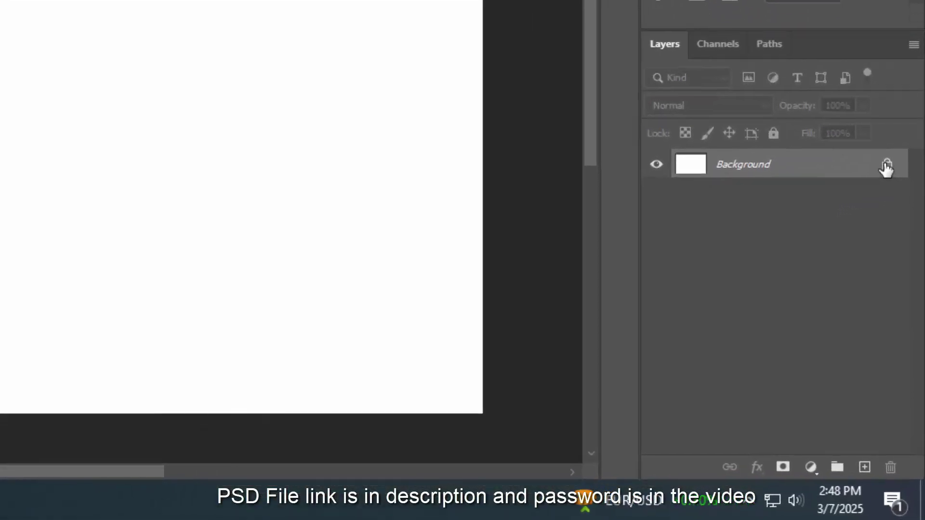
- Unlock the background layer and add a solid color fill layer above it in orange ffa200
click(887, 166)
click(809, 467)
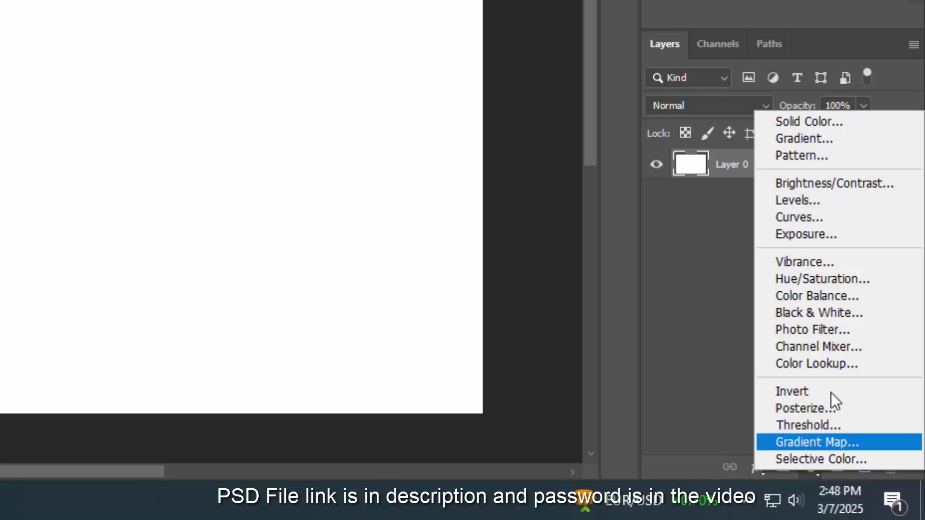
click(809, 122)
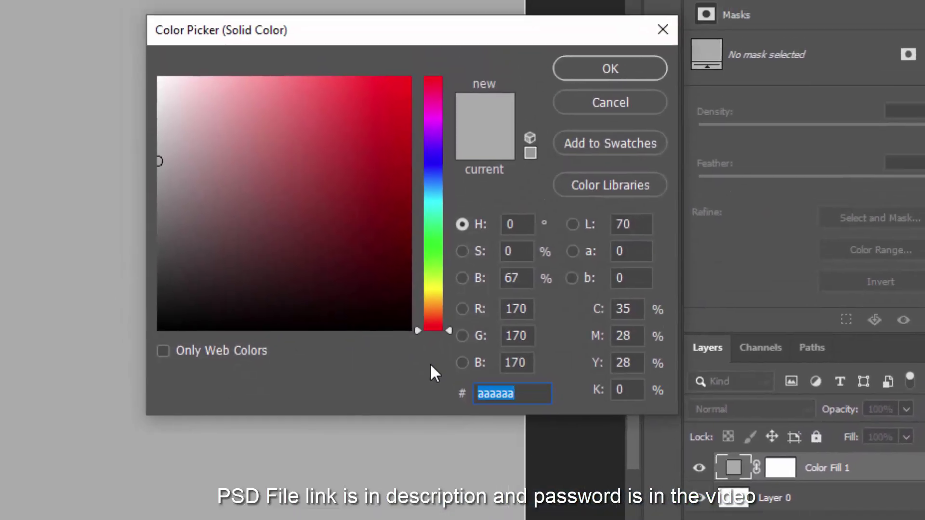
text(ff)
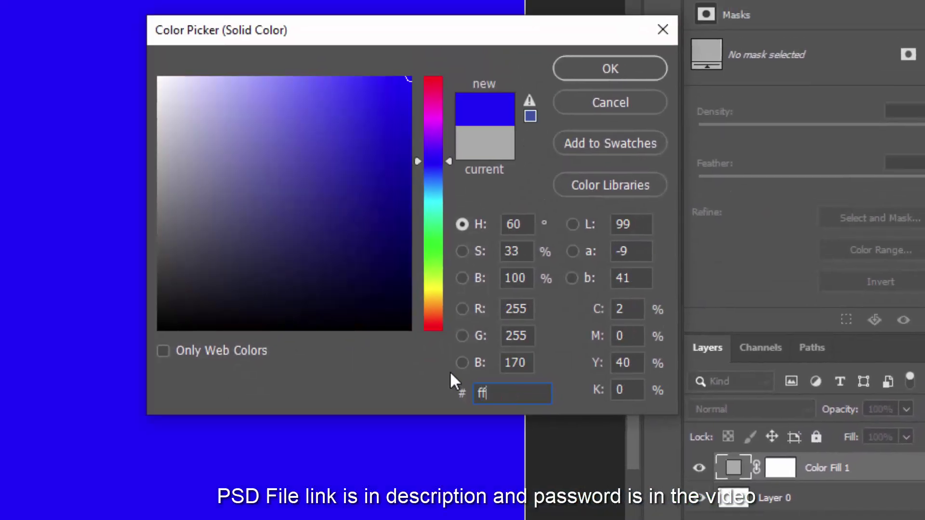
text(a200)
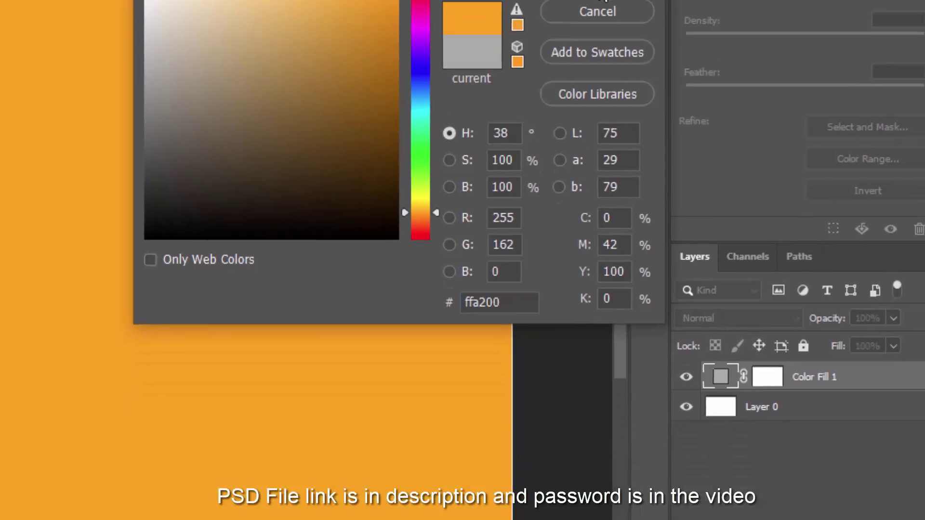
click(600, 0)
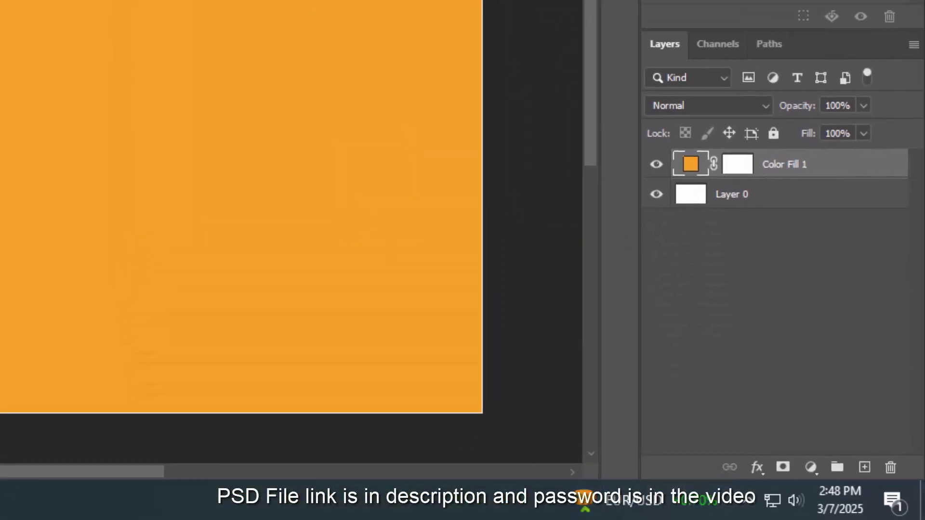
- Group the color fill layer with the white layer and name the group Background
shift+click(745, 198)
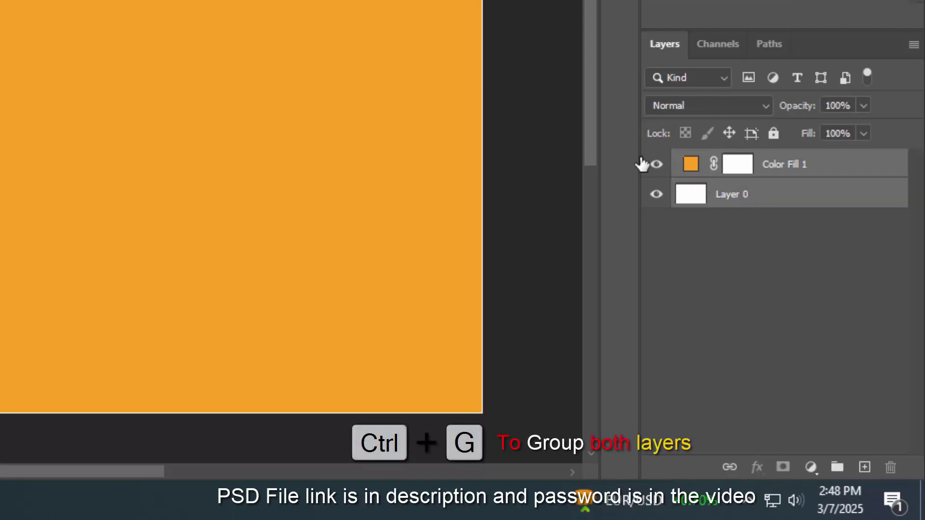
key(ctrl+g)
double_click(740, 162)
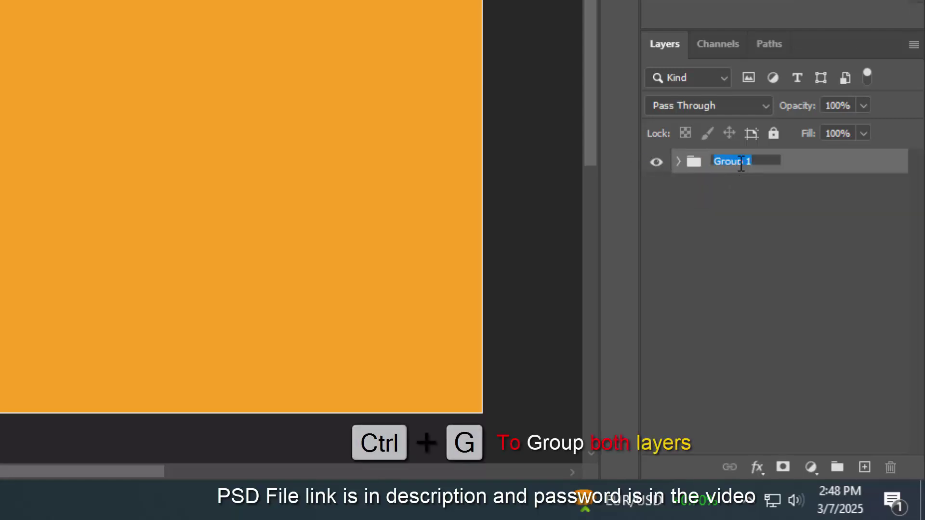
text(Background)
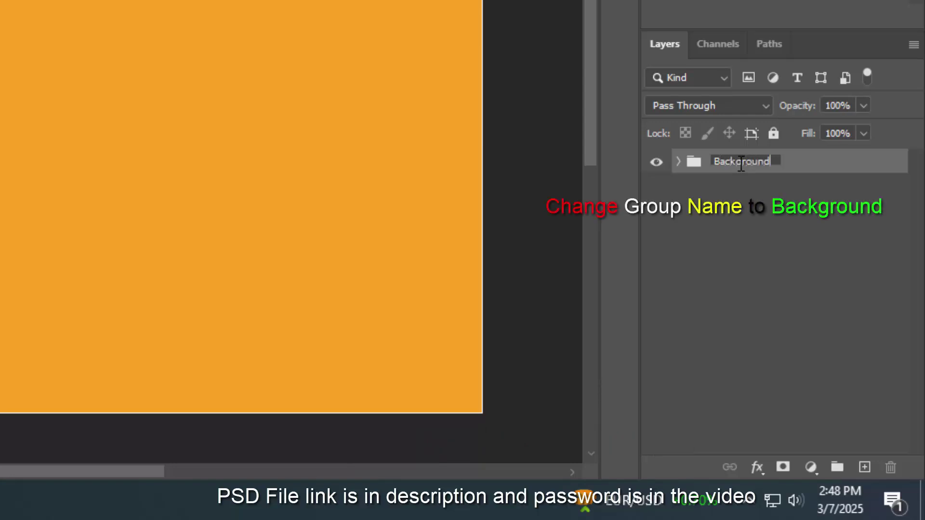
key(Return)
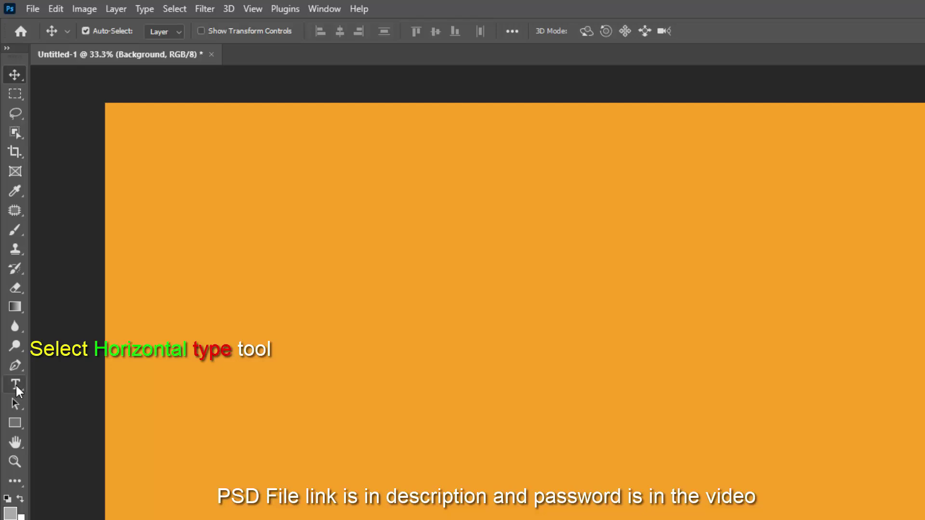
- Add the white text TEXT to the canvas in the MANBORT Regular font at 250 pt
click(16, 385)
click(57, 388)
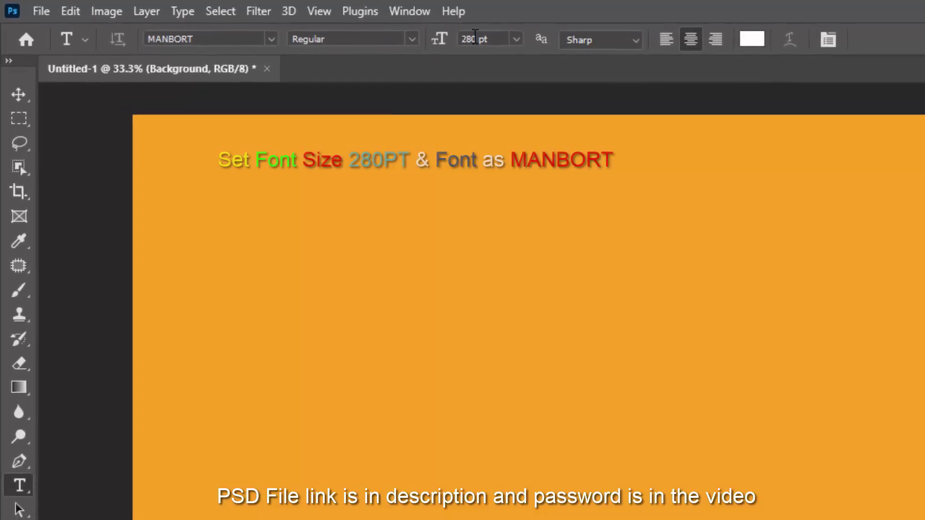
drag(474, 38, 462, 39)
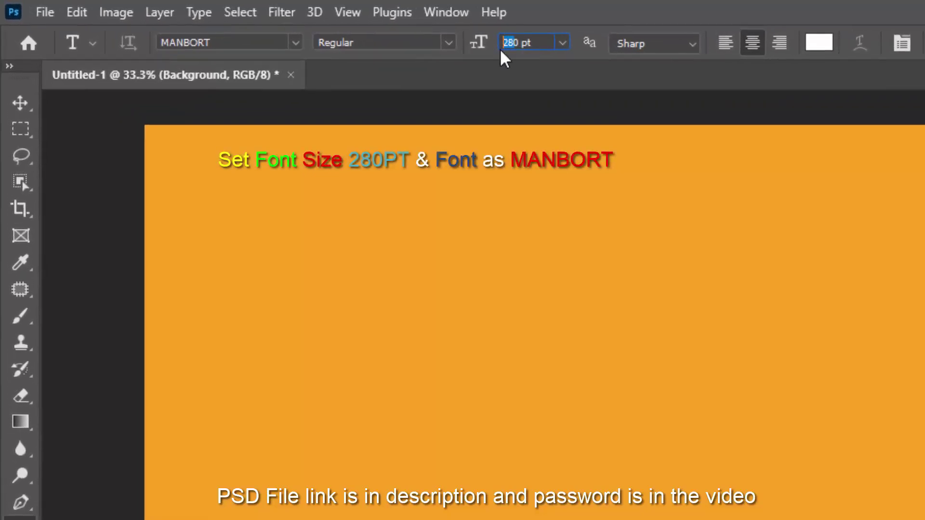
text(25)
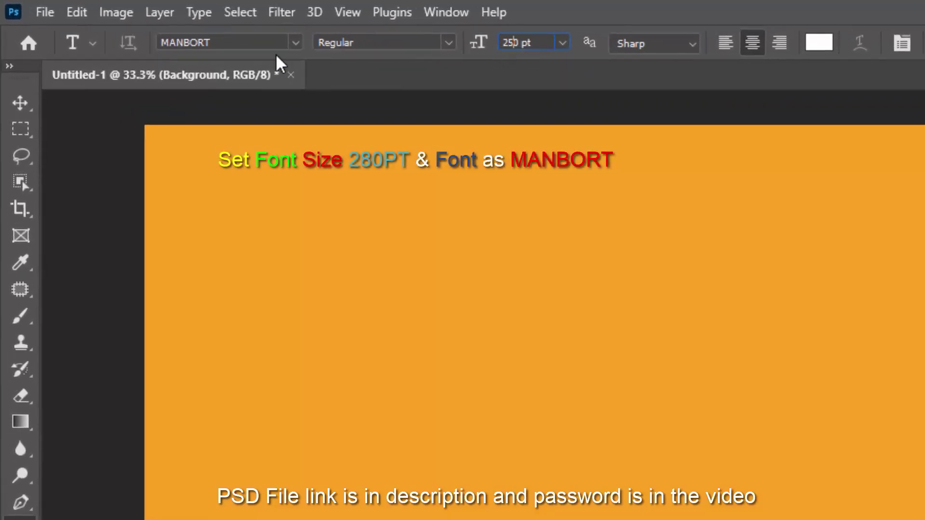
click(263, 47)
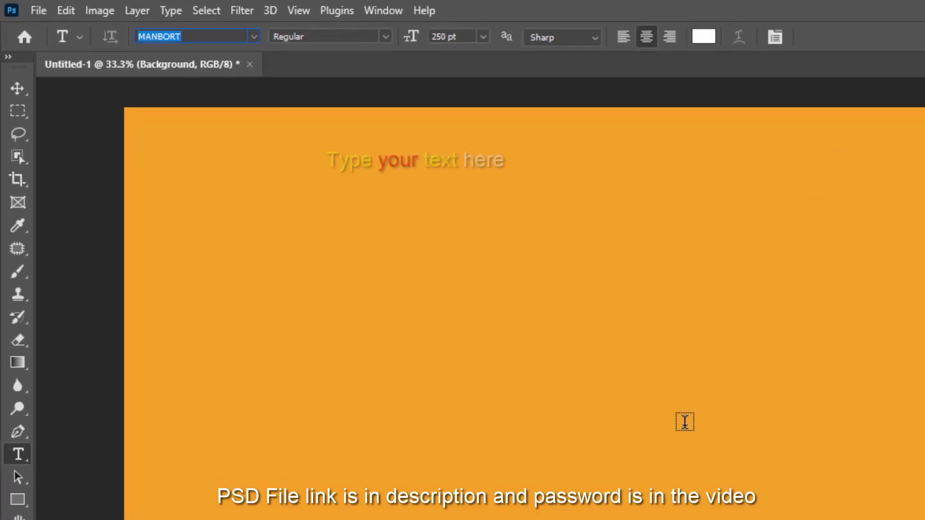
click(668, 519)
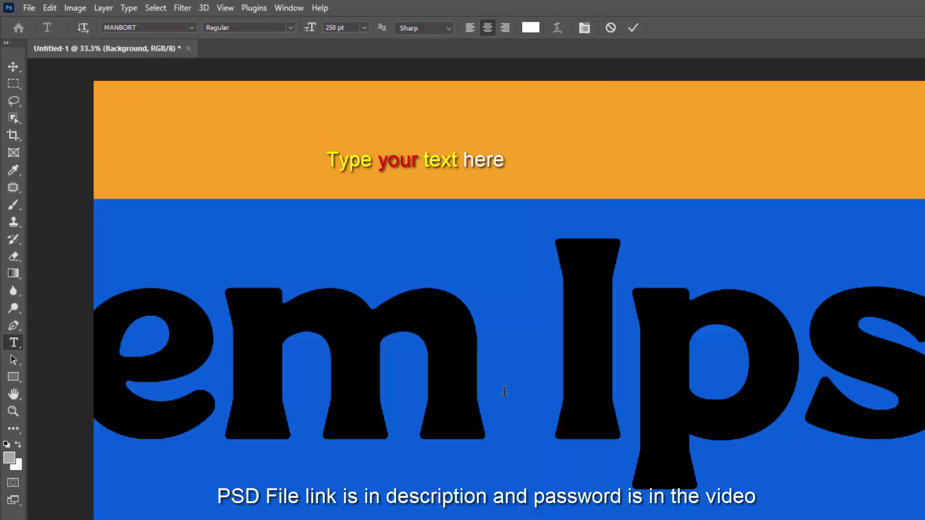
text(TE)
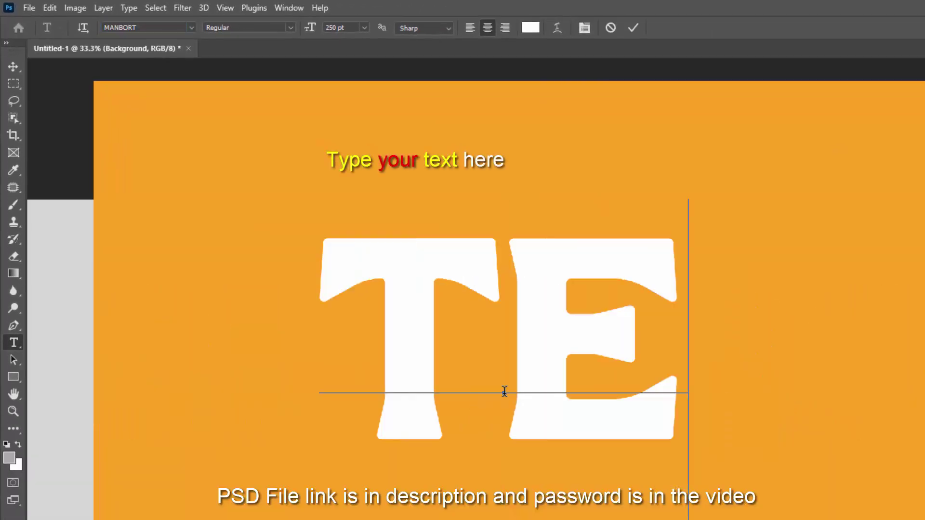
text(XT)
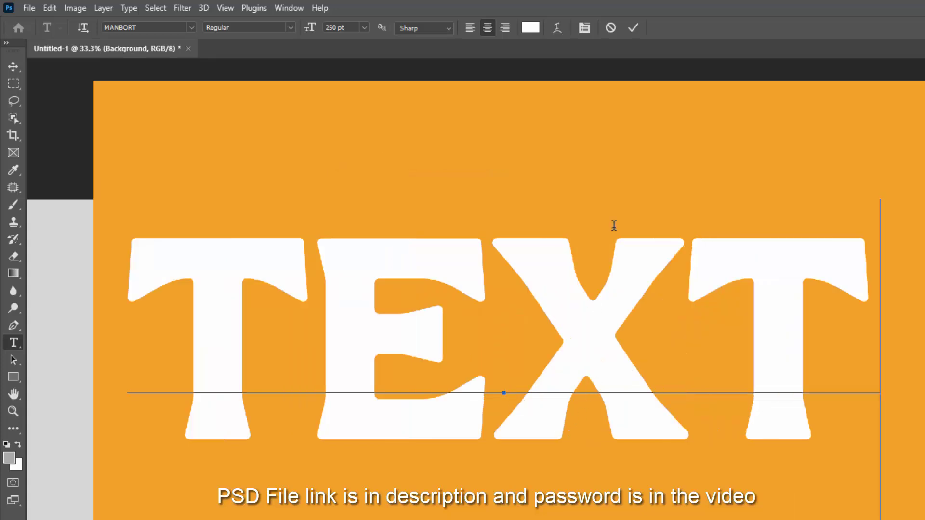
click(634, 28)
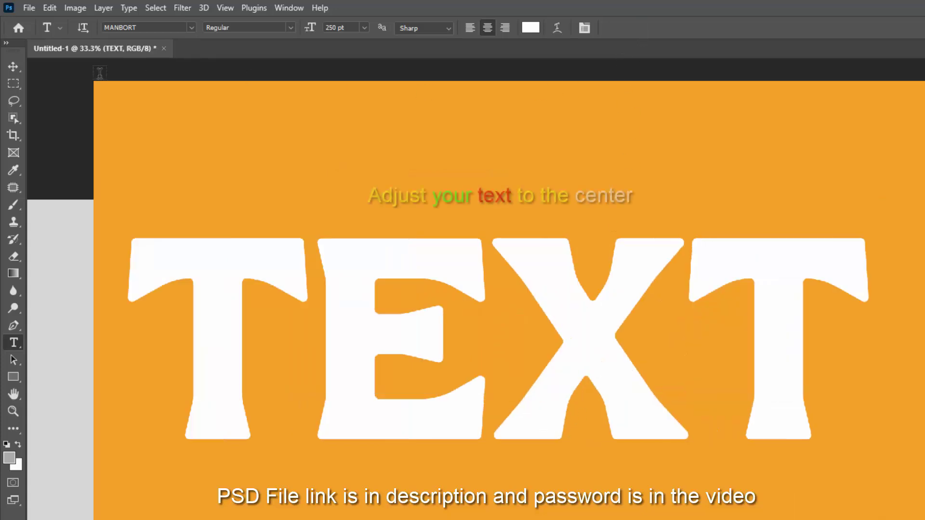
- Move the TEXT lettering to the center of the canvas
click(15, 68)
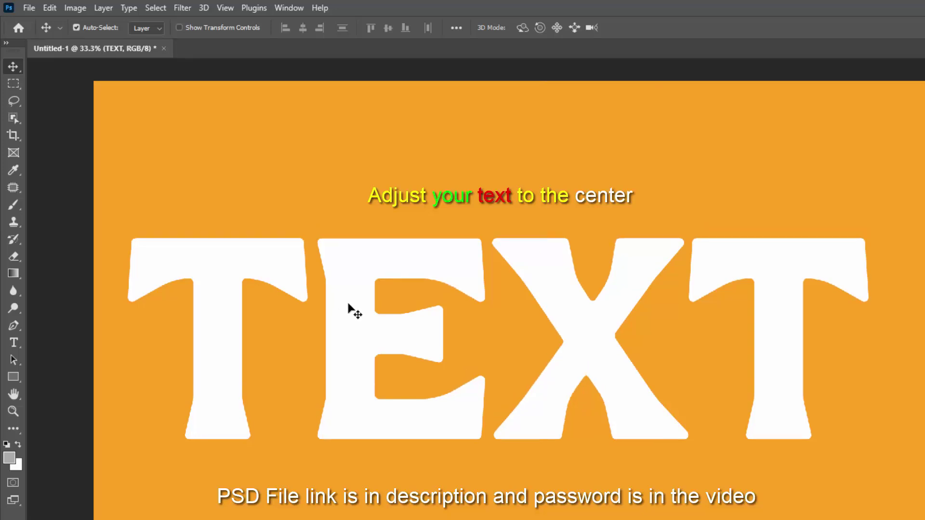
drag(348, 304, 391, 354)
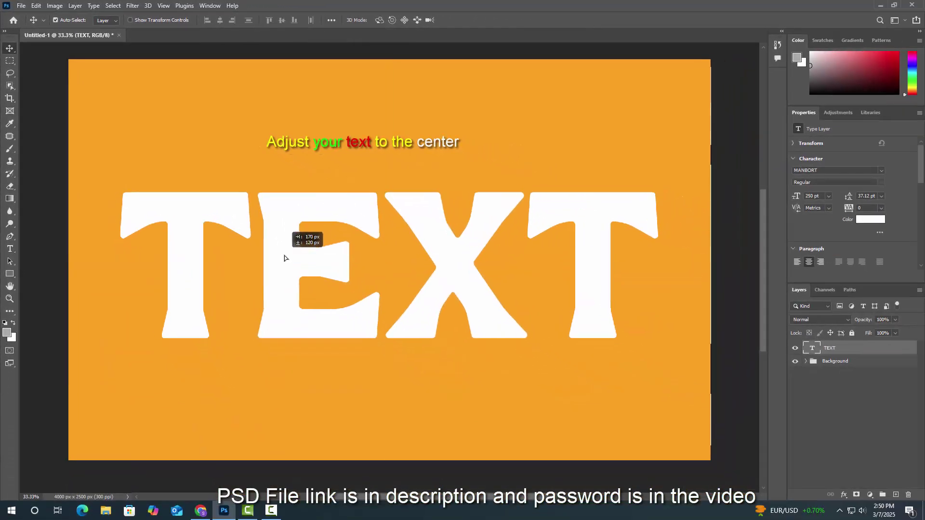
drag(284, 258, 283, 254)
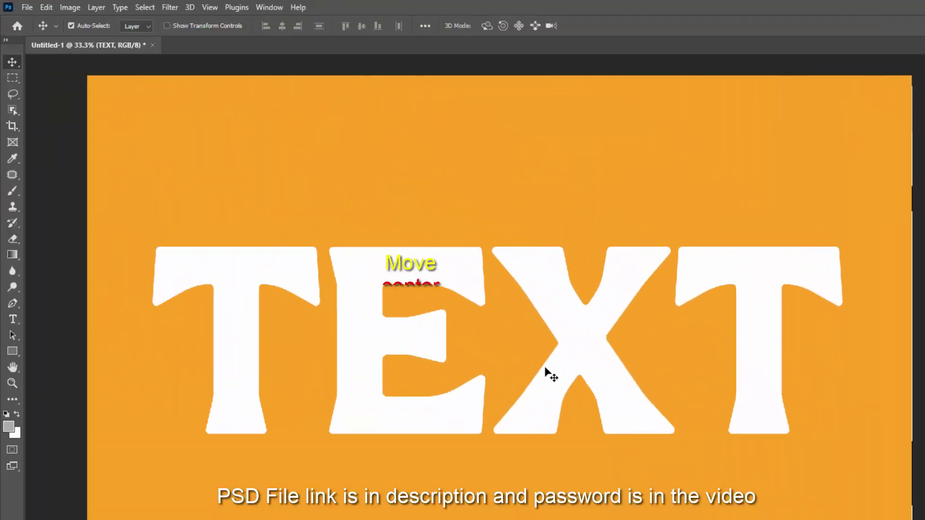
- Free-transform the text from a reference point at the middle of its bottom edge, scaling width and height to 100.05%
key(ctrl+t)
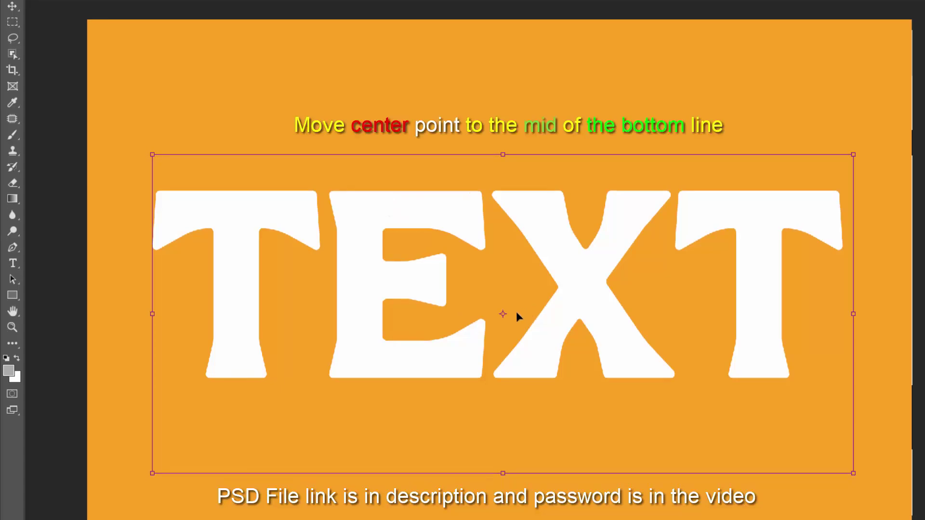
drag(501, 314, 509, 468)
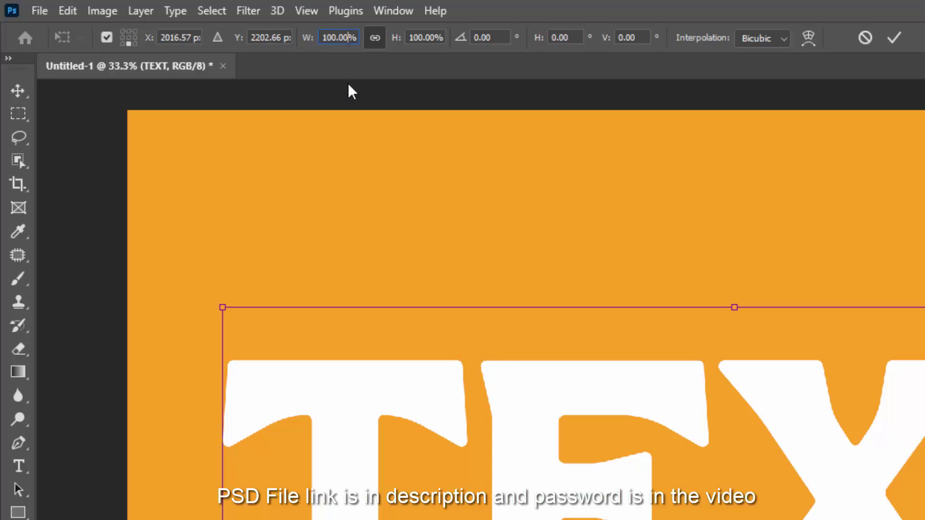
key(BackSpace)
text(5)
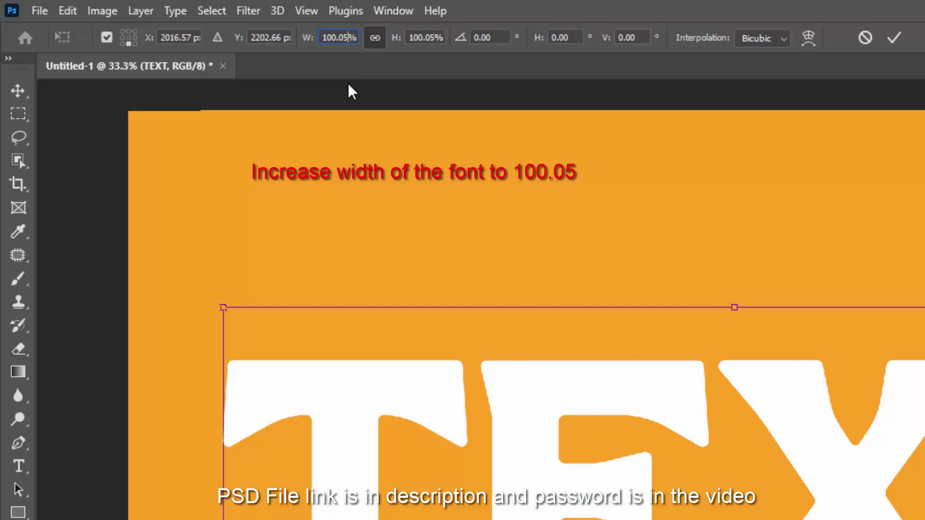
click(893, 37)
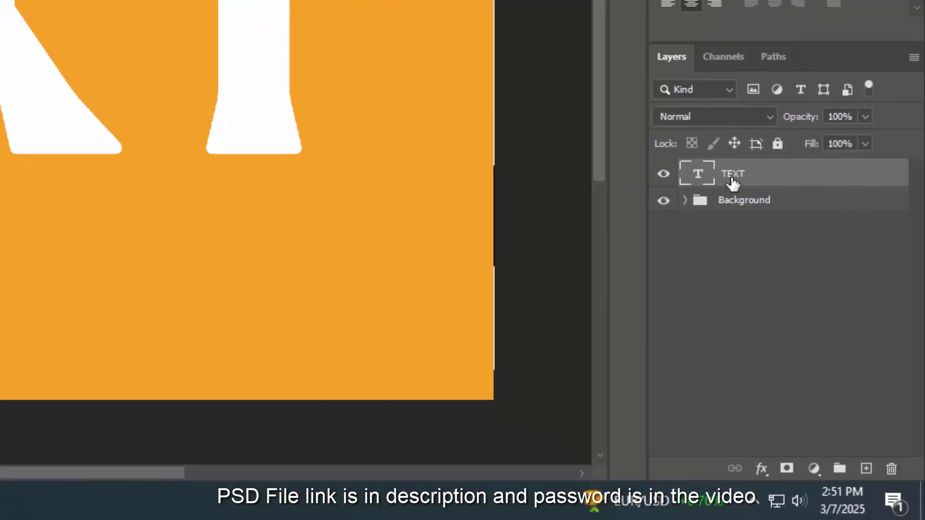
- Convert the TEXT layer to a smart object and duplicate it
right_click(892, 271)
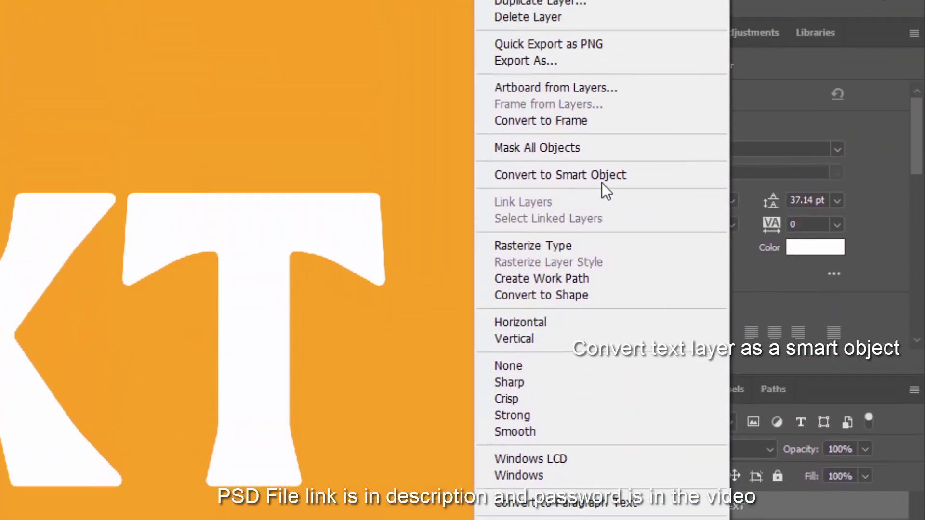
click(602, 179)
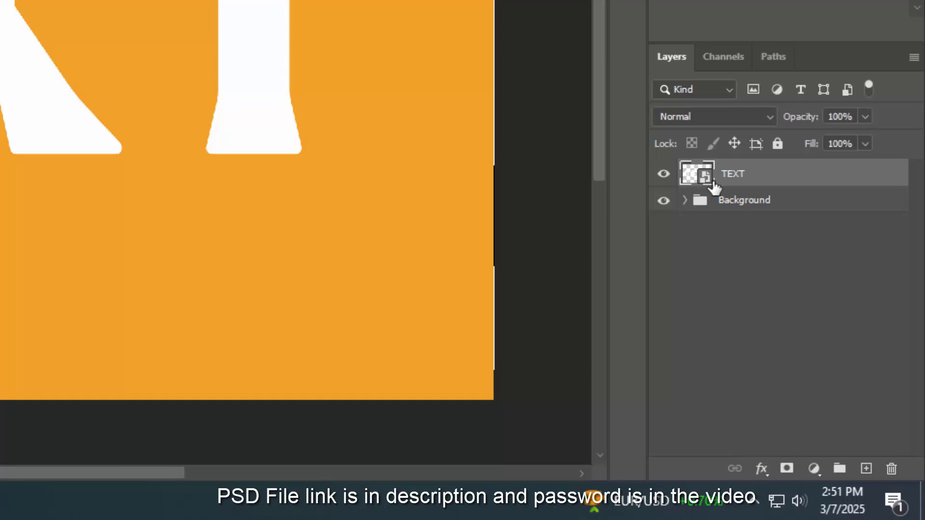
key(ctrl+j)
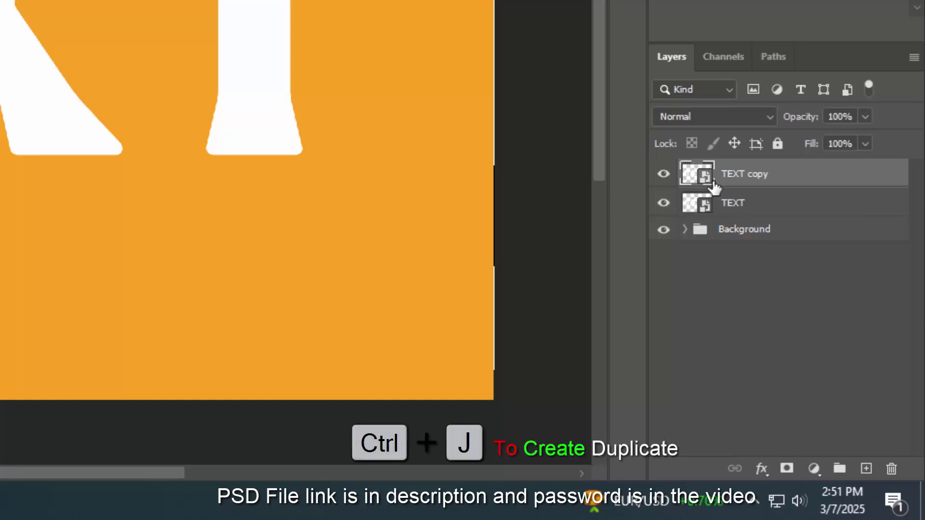
- Free-transform the TEXT copy layer with a slight nudge and repeat the transform on 50 successive duplicates, up to TEXT copy 51
key(ctrl+t)
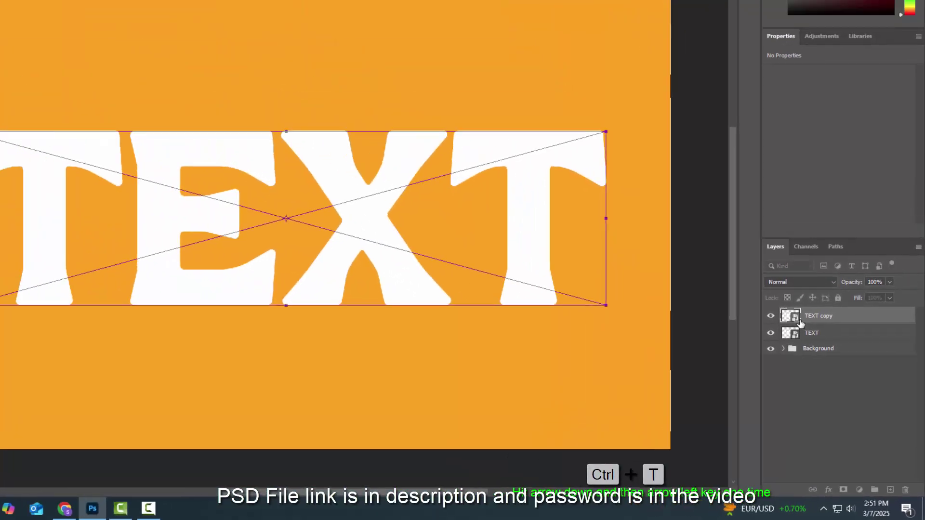
key(Return)
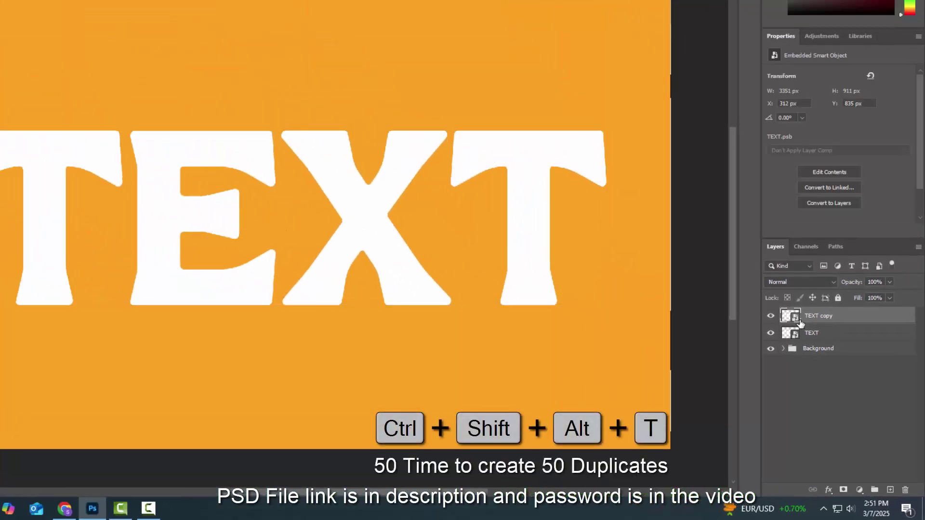
key(ctrl+shift+alt+t)
key(ctrl+shift+alt+t)
key(ctrl+shift+alt+t)
key(ctrl+shift+alt+t)
key(ctrl+shift+alt+t)
key(ctrl+shift+alt+t)
key(ctrl+shift+alt+t)
key(ctrl+shift+alt+t)
key(ctrl+shift+alt+t)
key(ctrl+shift+alt+t)
key(ctrl+shift+alt+t)
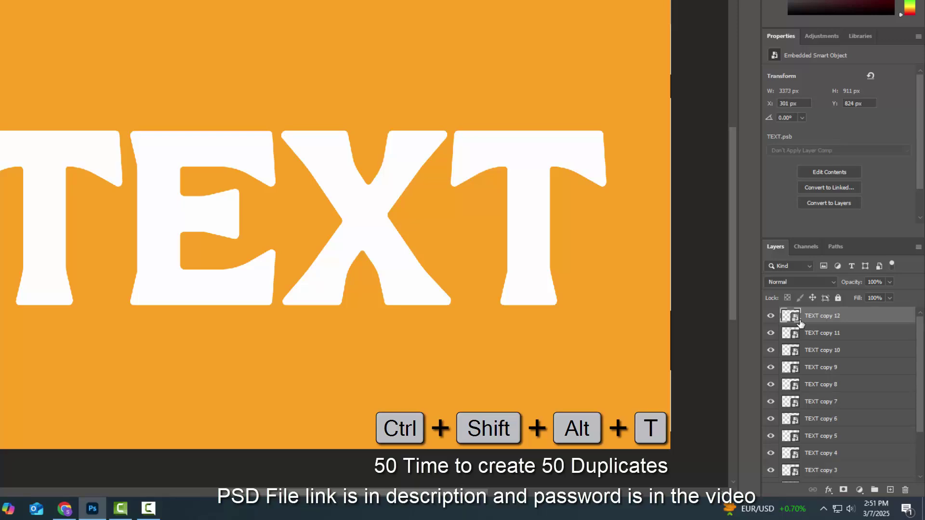
key(ctrl+shift+alt+t)
key(ctrl+shift+alt+t)
key(ctrl+shift+alt+t)
key(ctrl+shift+alt+t)
key(ctrl+shift+alt+t)
key(ctrl+shift+alt+t)
key(ctrl+shift+alt+t)
key(ctrl+shift+alt+t)
key(ctrl+shift+alt+t)
key(ctrl+shift+alt+t)
key(ctrl+shift+alt+t)
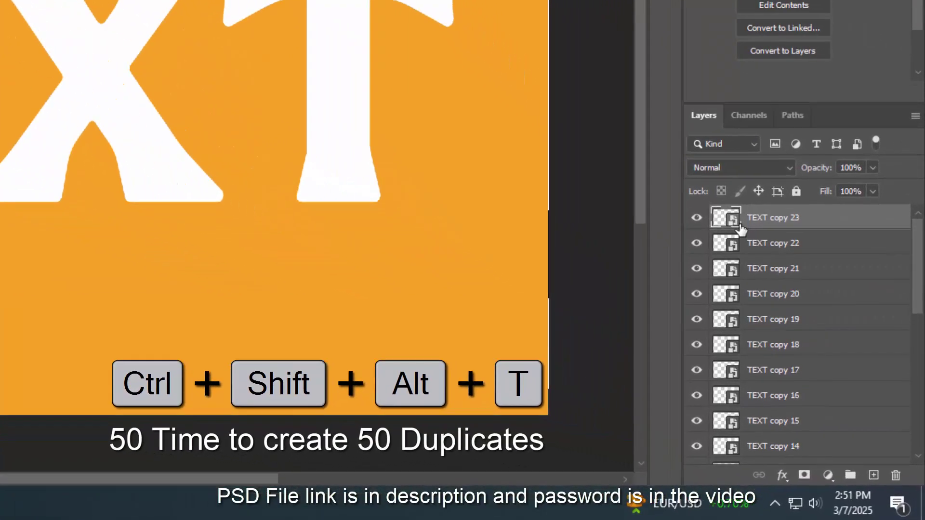
key(ctrl+shift+alt+t)
key(ctrl+shift+alt+t)
key(ctrl+shift+alt+t)
key(ctrl+shift+alt+t)
key(ctrl+shift+alt+t)
key(ctrl+shift+alt+t)
key(ctrl+shift+alt+t)
key(ctrl+shift+alt+t)
key(ctrl+shift+alt+t)
key(ctrl+shift+alt+t)
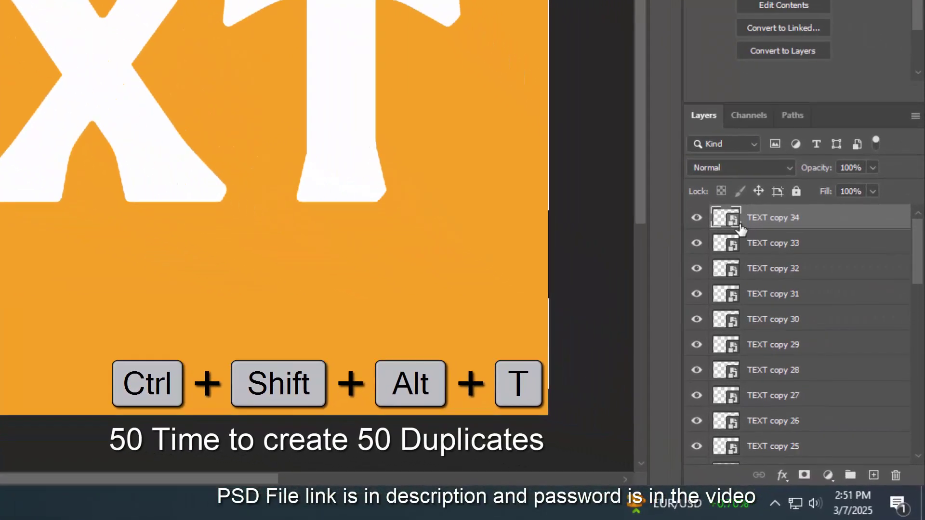
key(ctrl+shift+alt+t)
key(ctrl+shift+alt+t)
key(ctrl+shift+alt+t)
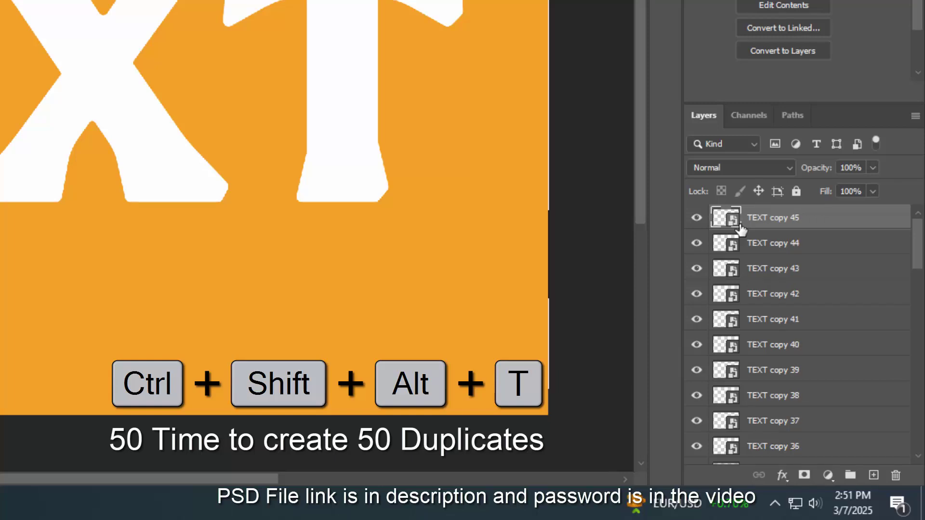
key(ctrl+shift+alt+t)
key(ctrl+shift+alt+t)
key(ctrl+shift+alt+t)
key(ctrl+shift+alt+t)
key(ctrl+shift+alt+t)
key(ctrl+shift+alt+t)
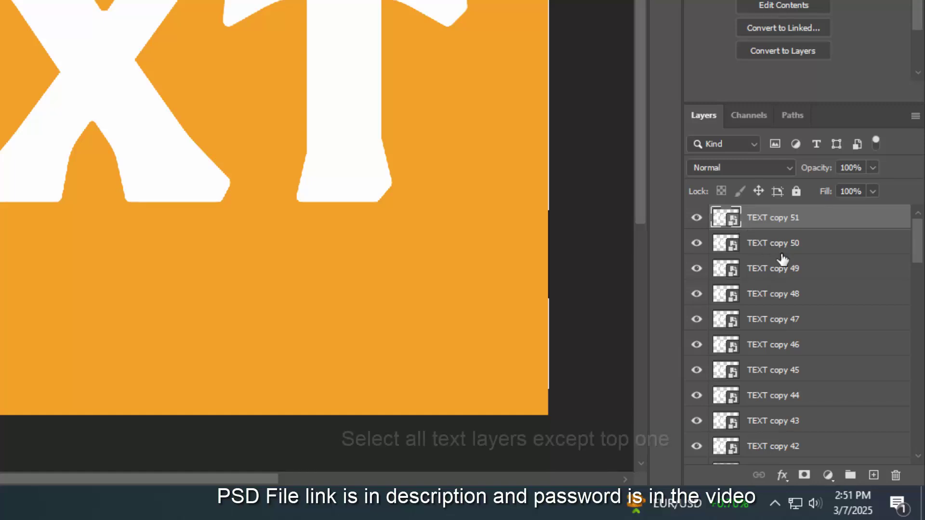
- Group all the text layers except the topmost one and name the group Border
click(739, 248)
scroll(759, 330, down, 5)
scroll(790, 403, down, 10)
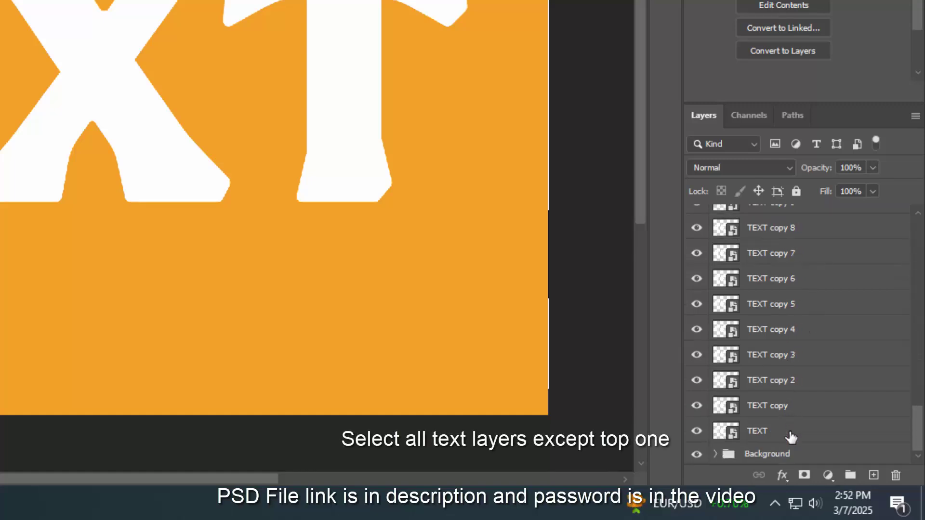
shift+click(786, 423)
key(ctrl+g)
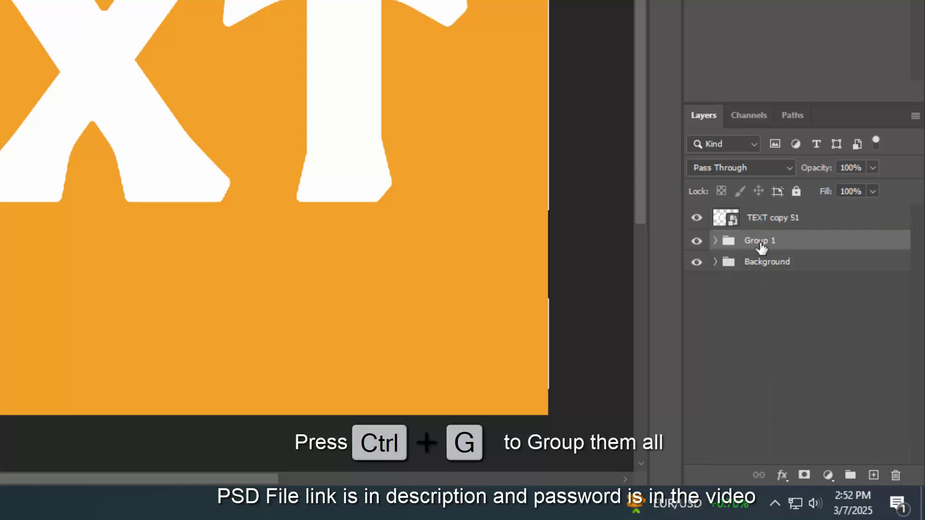
double_click(762, 240)
text(Border)
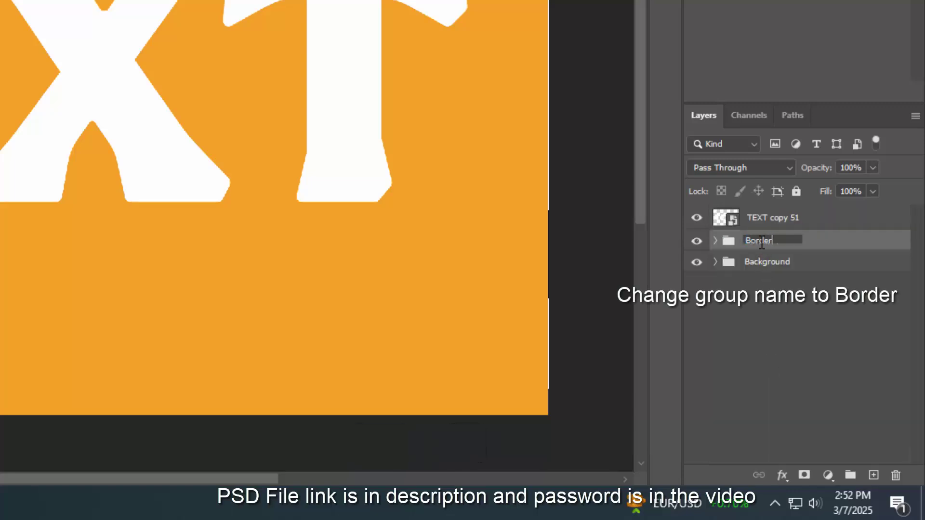
key(Return)
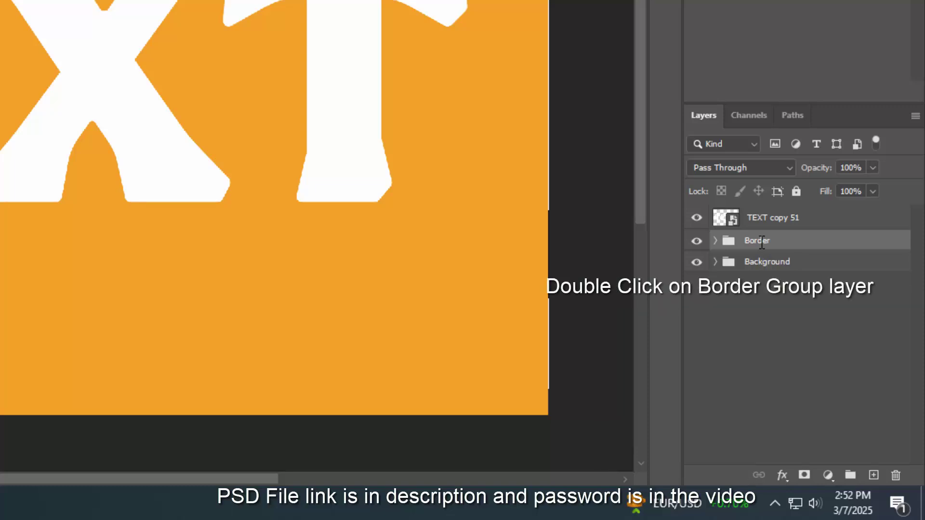
- Add a Color Overlay effect to the Border group with the color #7f5100
double_click(794, 251)
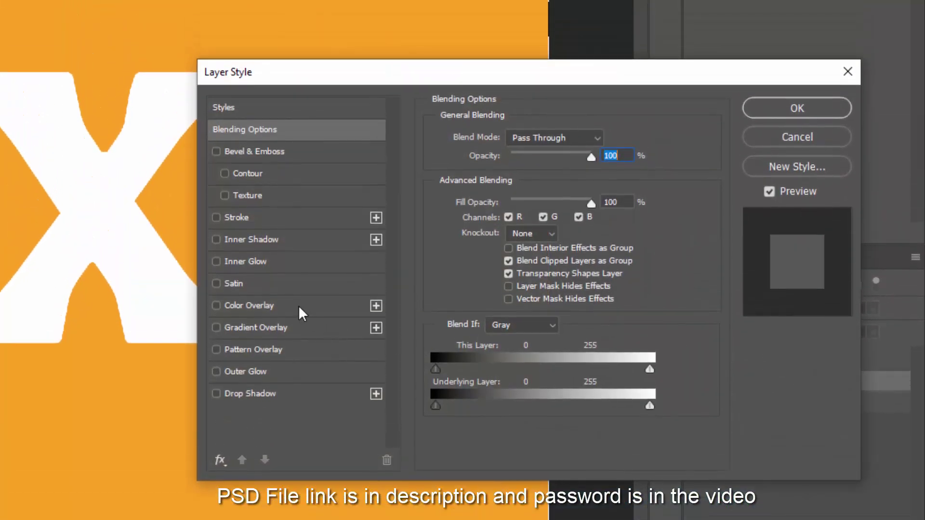
click(298, 305)
click(607, 138)
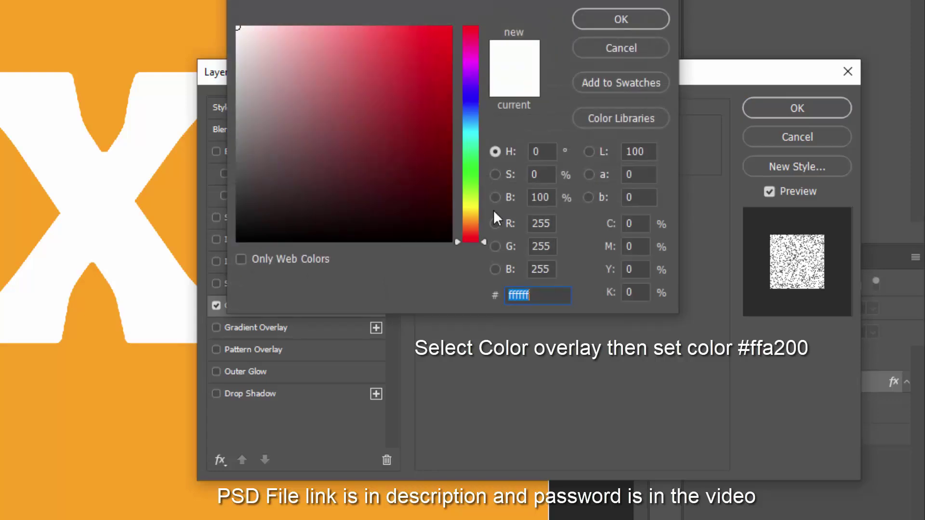
text(7f)
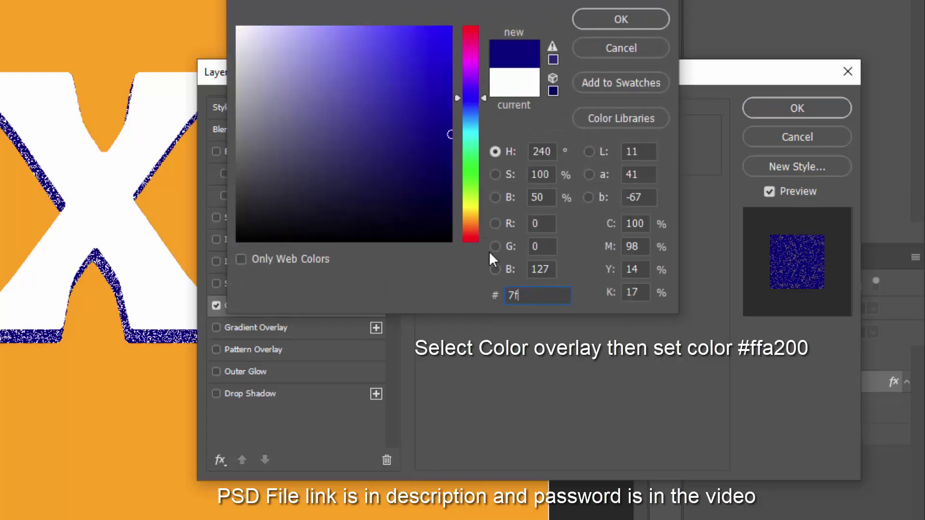
text(5100)
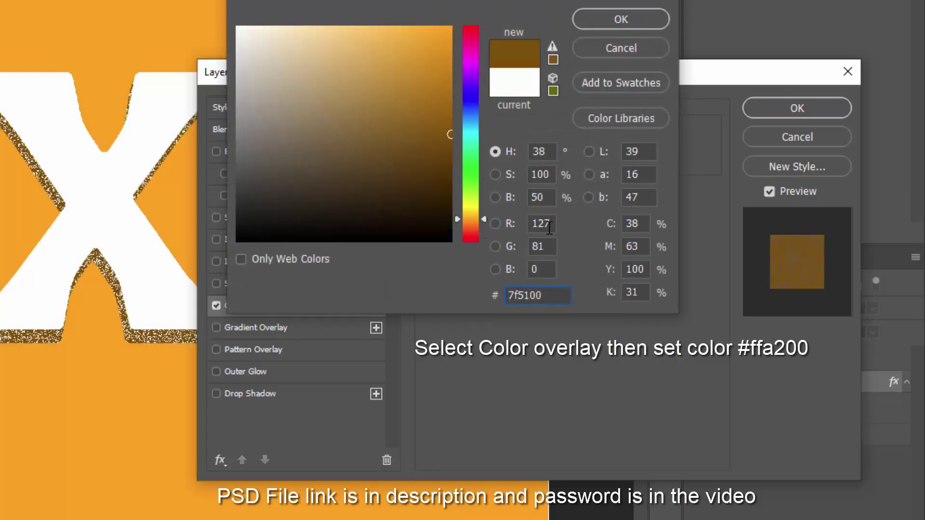
click(616, 19)
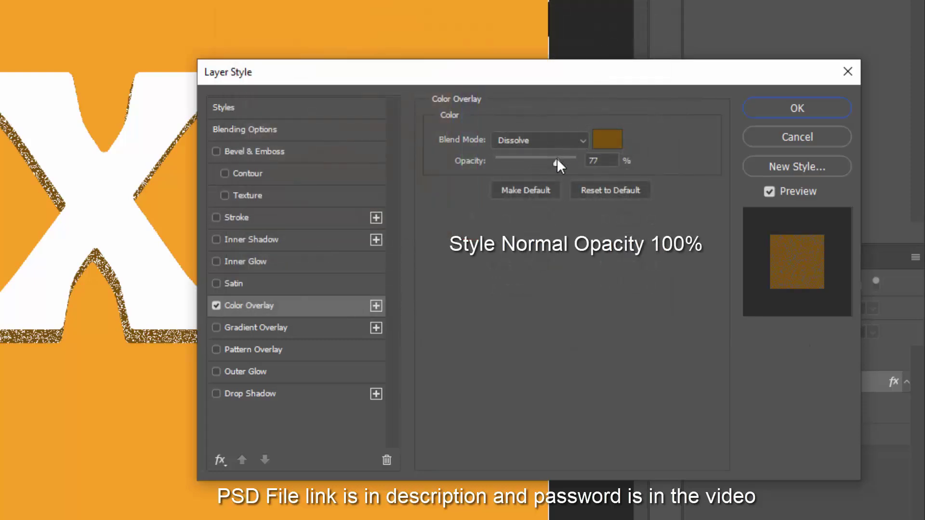
- Set the Border group's color overlay to 100% opacity and Normal blend mode, apply it, and collapse the group's effects list
drag(582, 160, 596, 160)
click(553, 136)
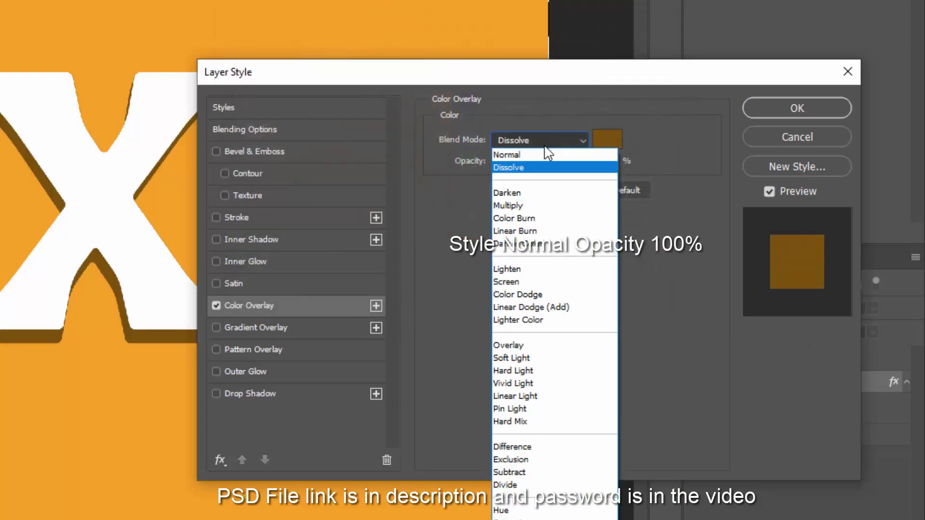
click(533, 153)
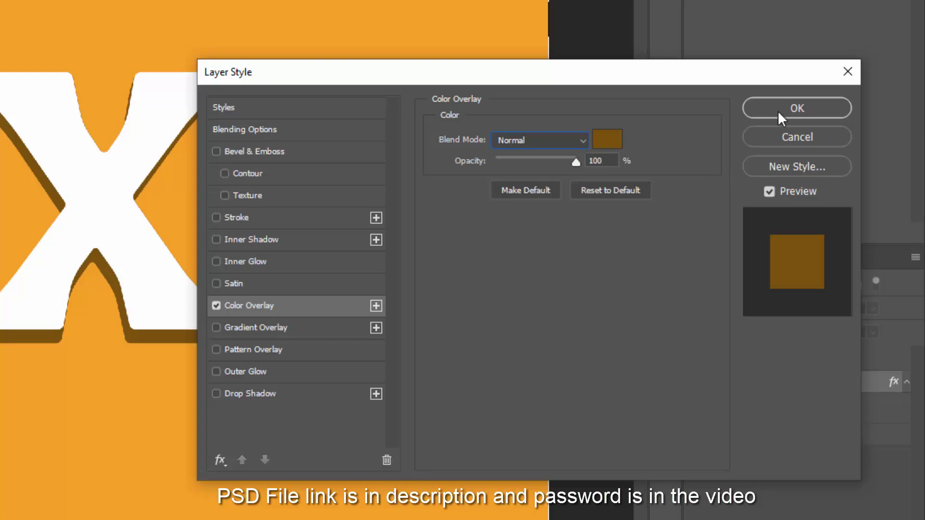
click(779, 112)
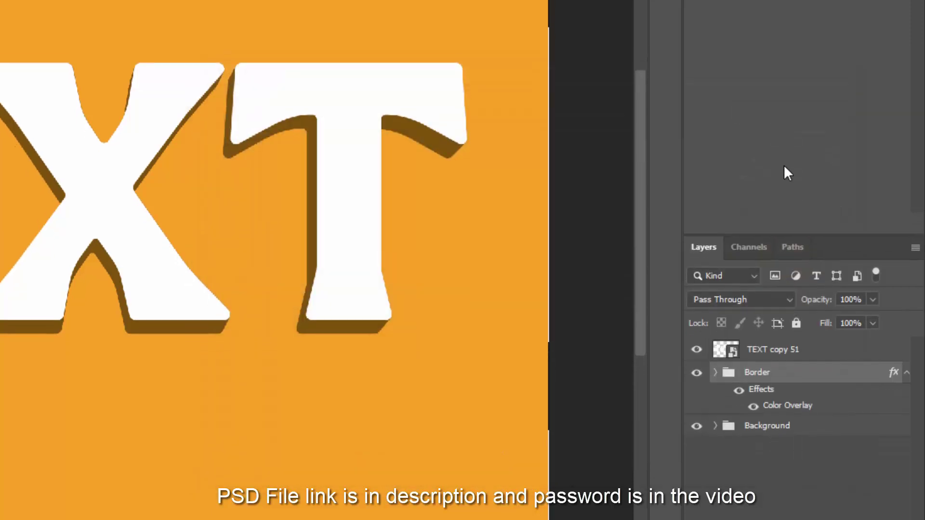
click(907, 301)
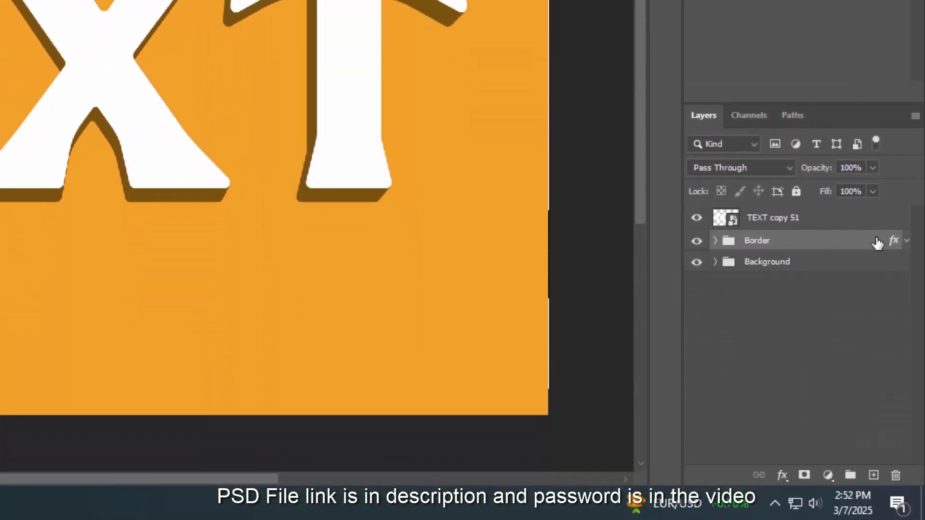
- Add Bevel & Emboss to the TEXT copy 51 layer with the Inner Bevel style, 115% depth and 32 px size
click(837, 224)
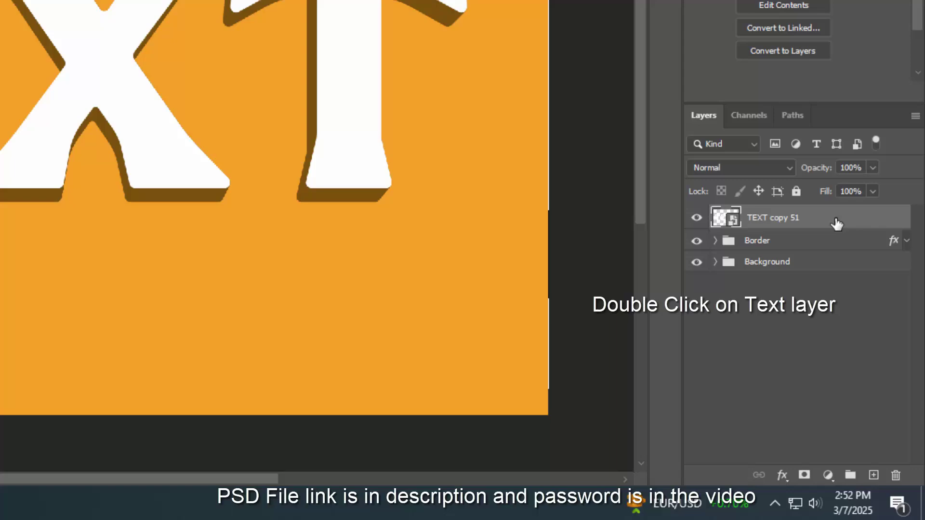
double_click(836, 222)
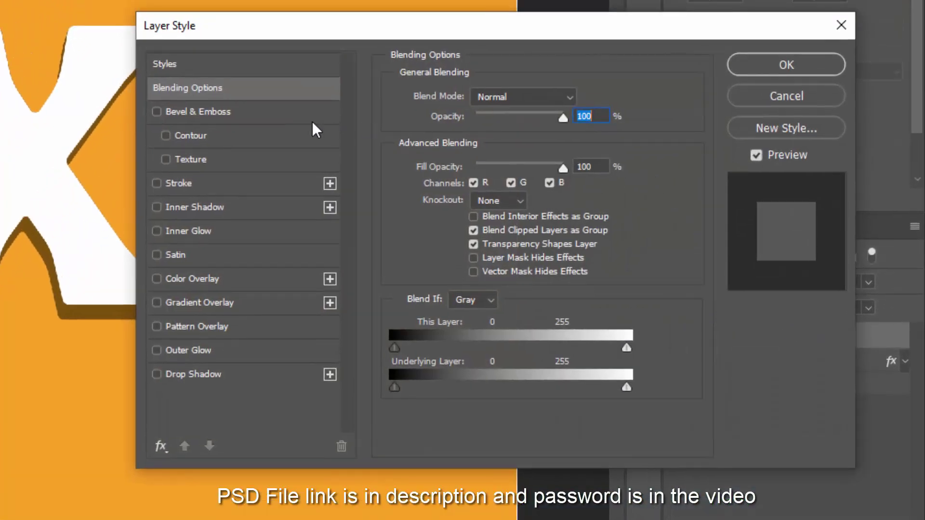
click(244, 111)
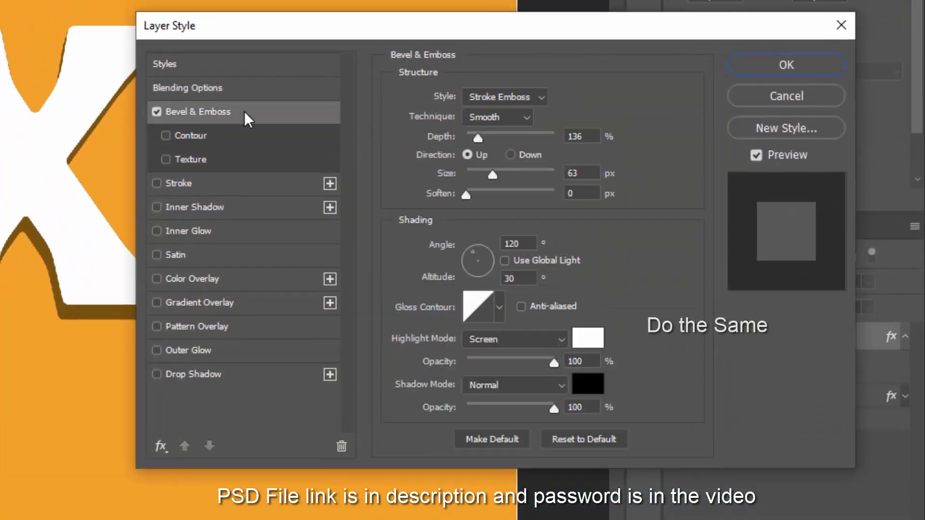
click(520, 99)
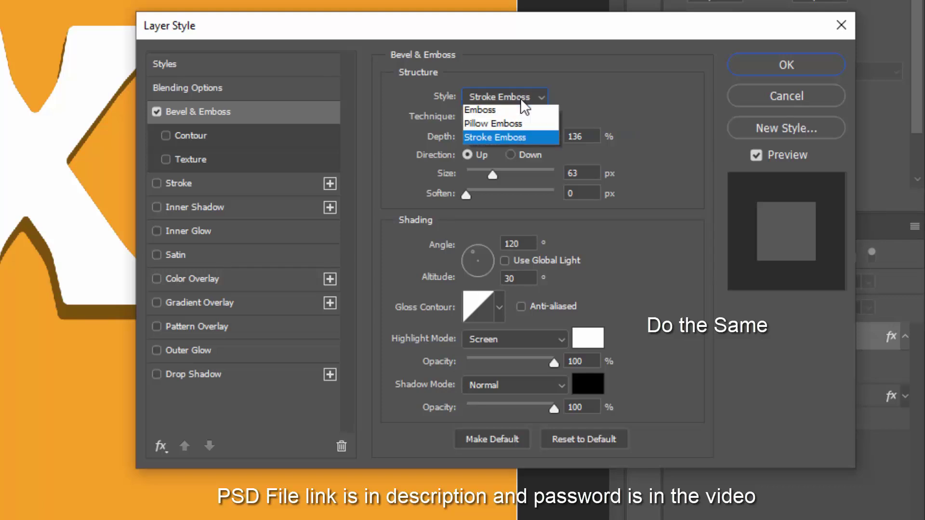
click(511, 122)
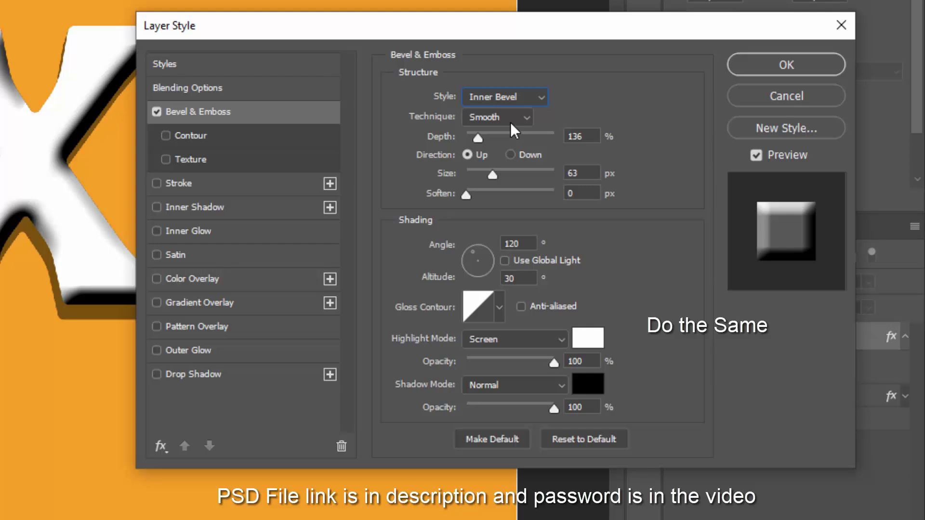
drag(587, 136, 534, 135)
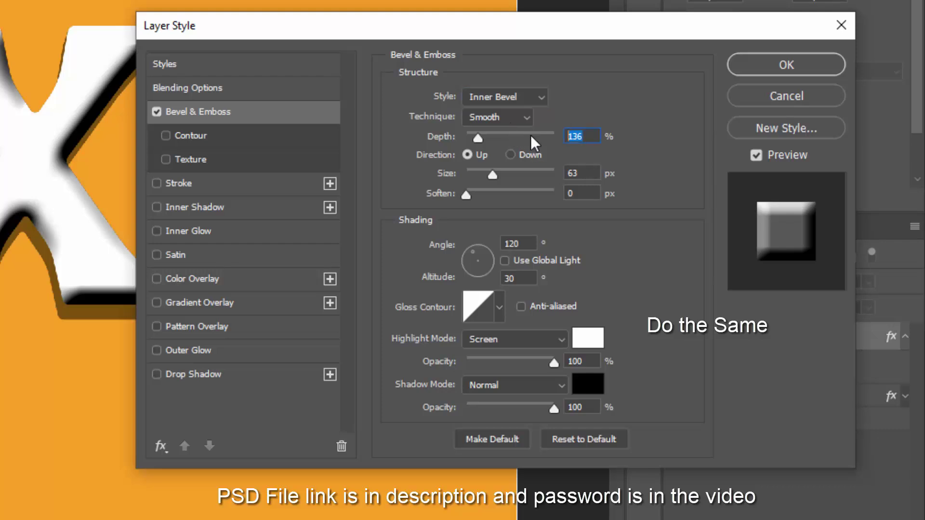
text(115)
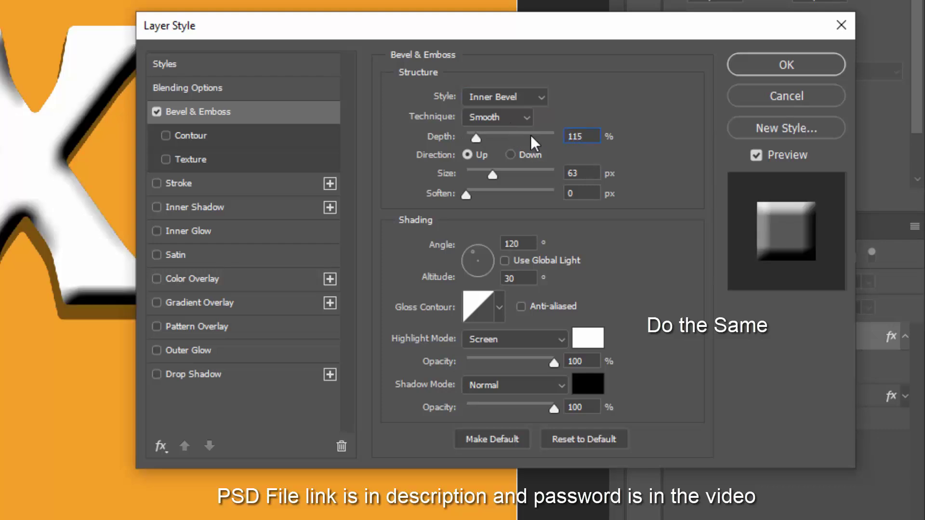
click(573, 173)
text(32)
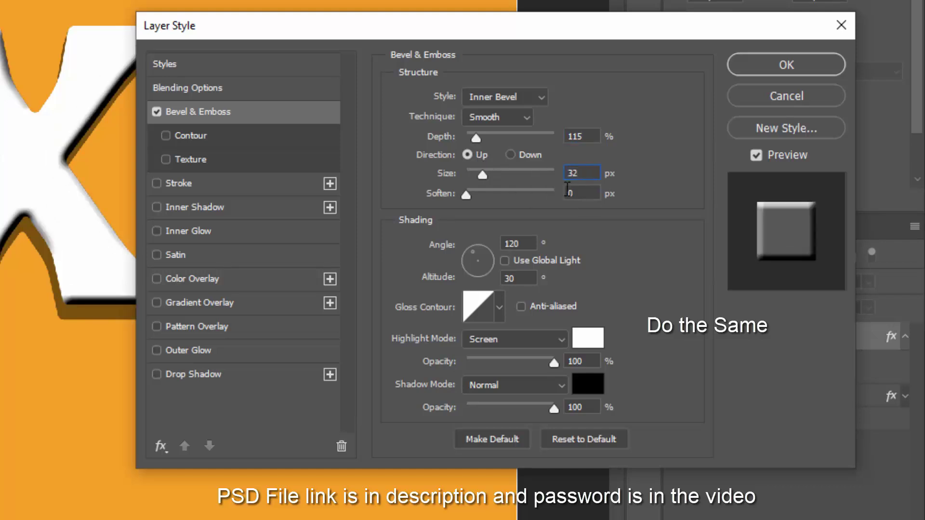
- Set the bevel's shading angle to 114° and its altitude to 21°
drag(525, 243, 496, 239)
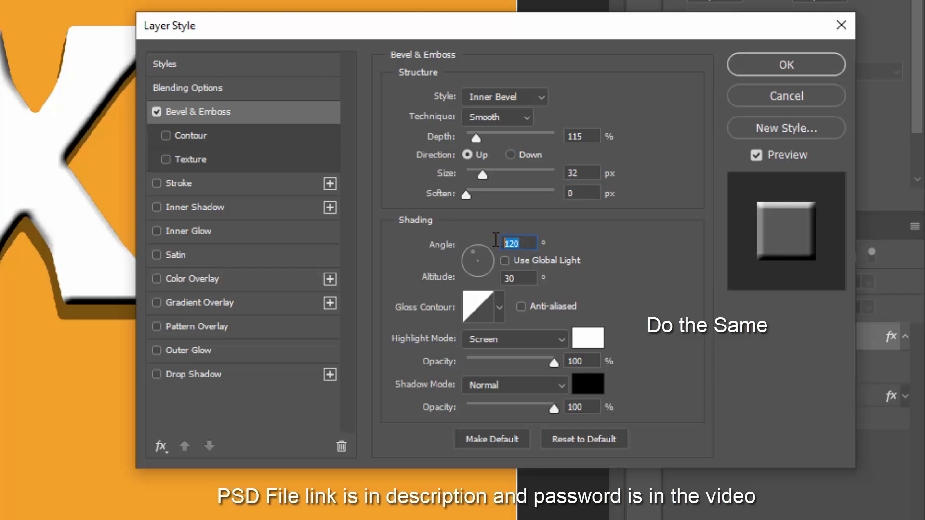
text(114)
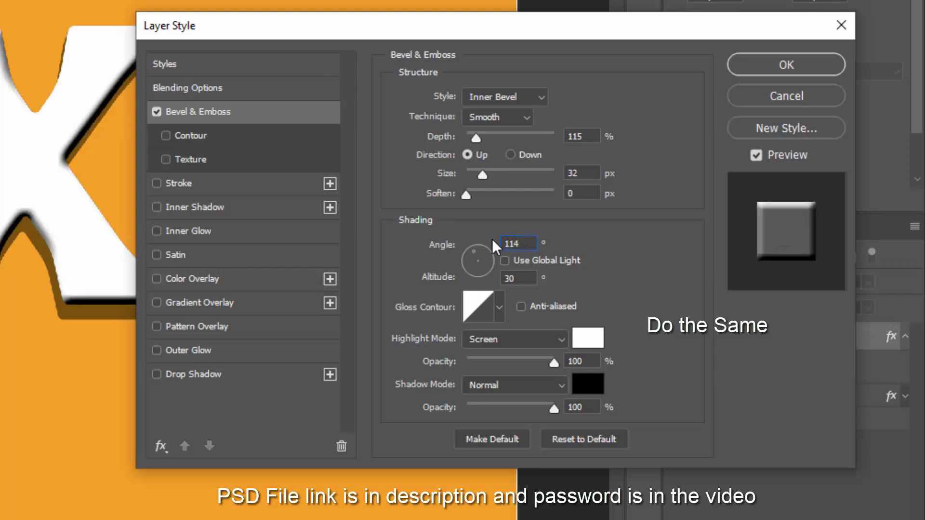
drag(532, 275, 487, 279)
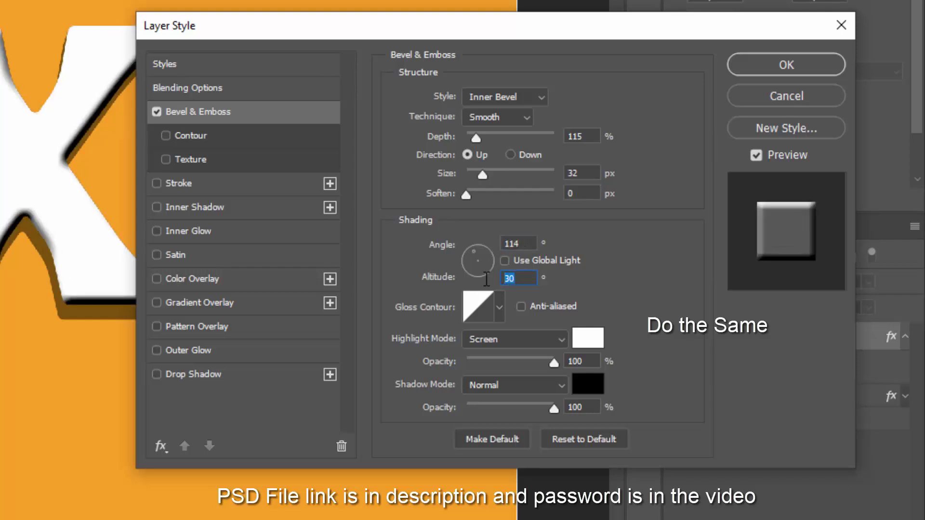
text(21)
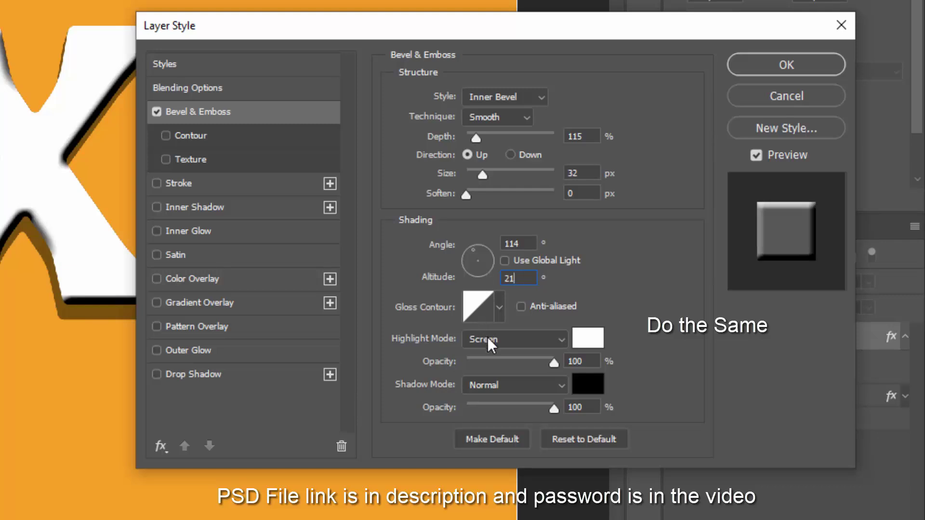
- Set the bevel's highlight opacity to 50%, use a Multiply shadow at 16% opacity, and apply the layer style
drag(595, 365, 482, 354)
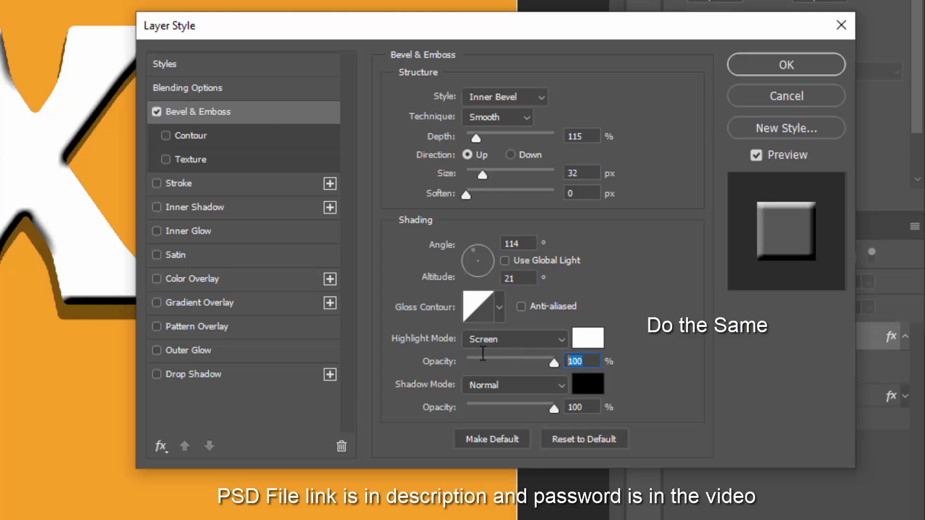
text(50)
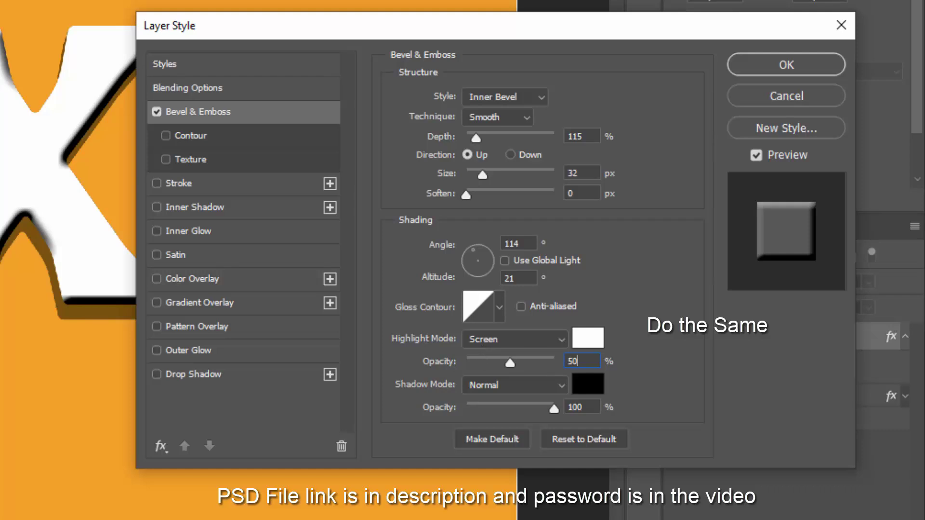
click(489, 385)
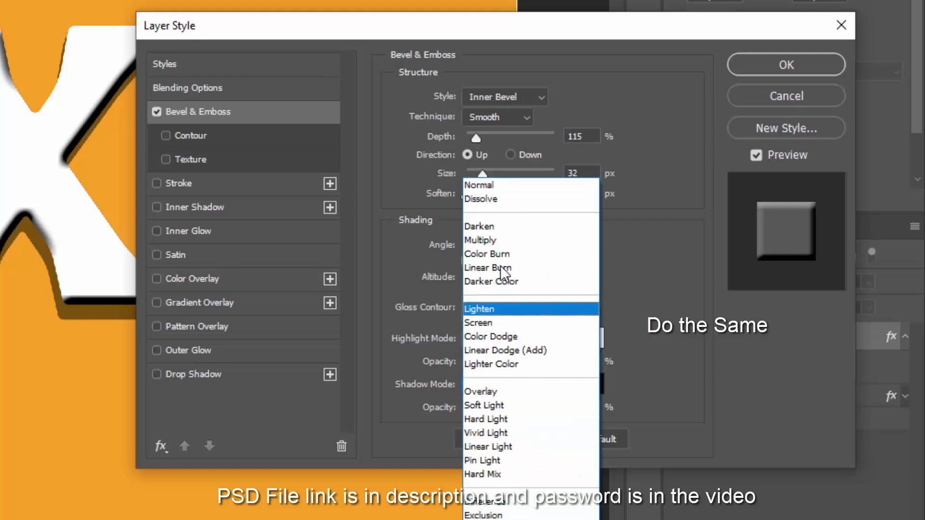
click(495, 241)
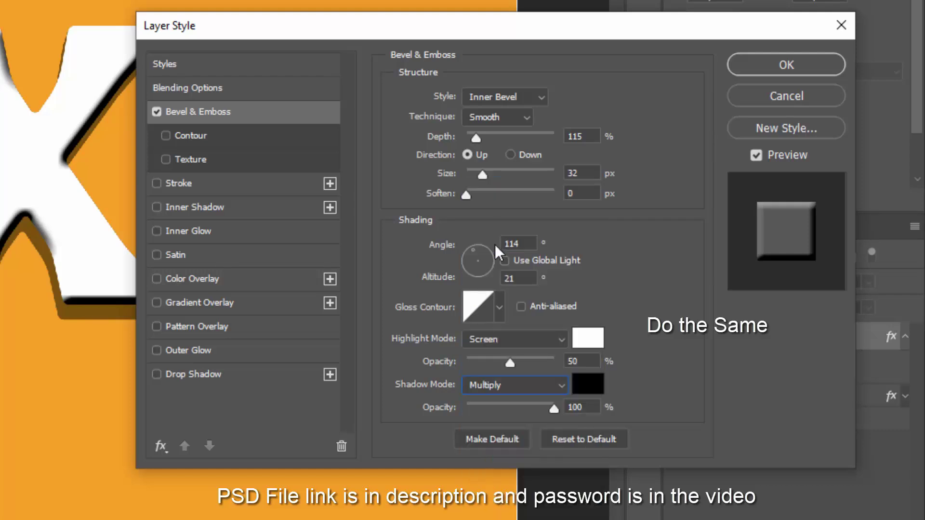
click(588, 408)
text(16)
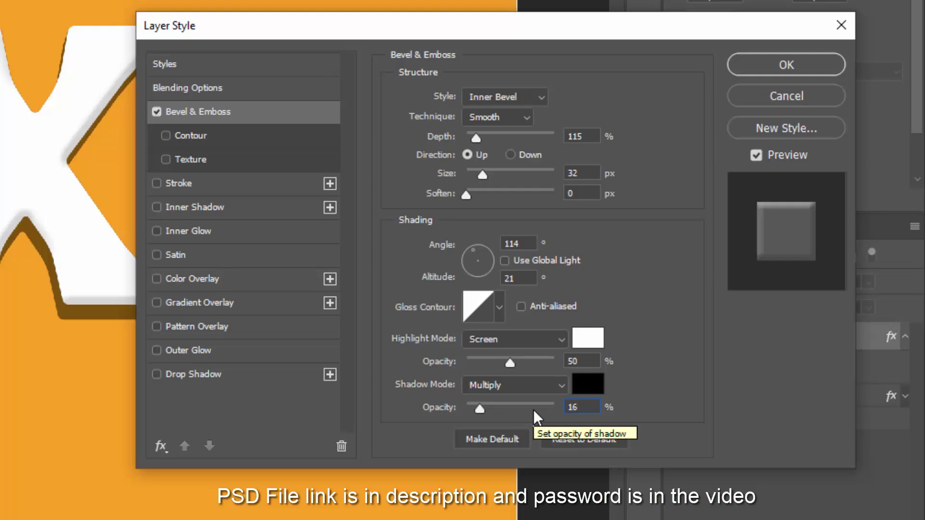
click(788, 62)
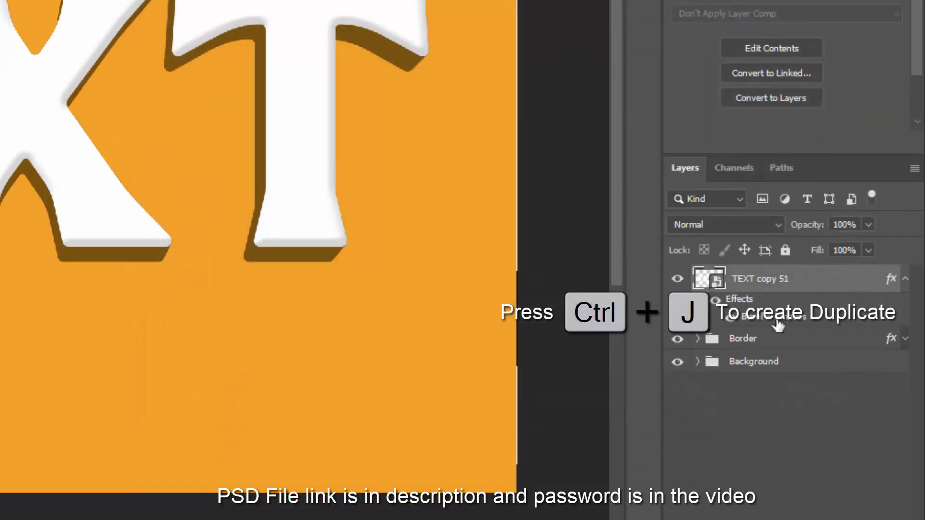
- Collapse the effects list of TEXT copy 51, duplicate that layer, and place the duplicate directly below the Border group
click(905, 193)
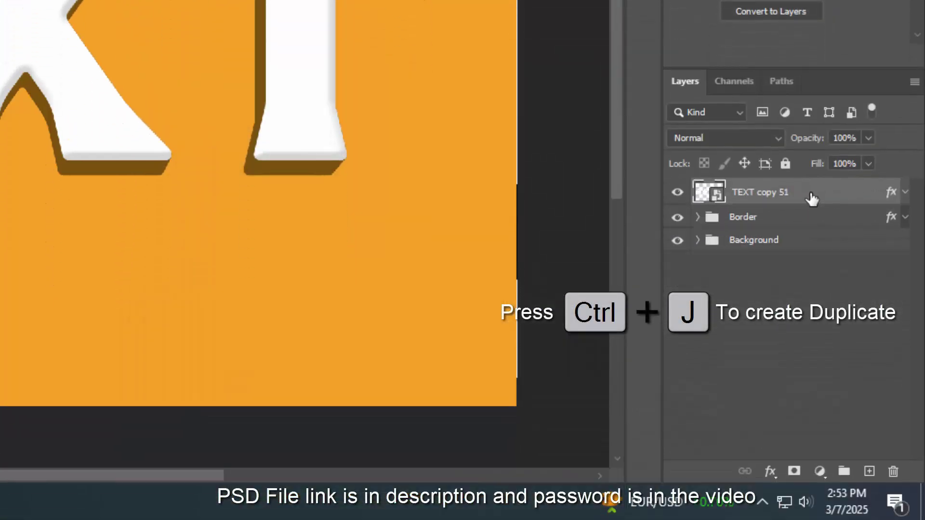
key(ctrl+j)
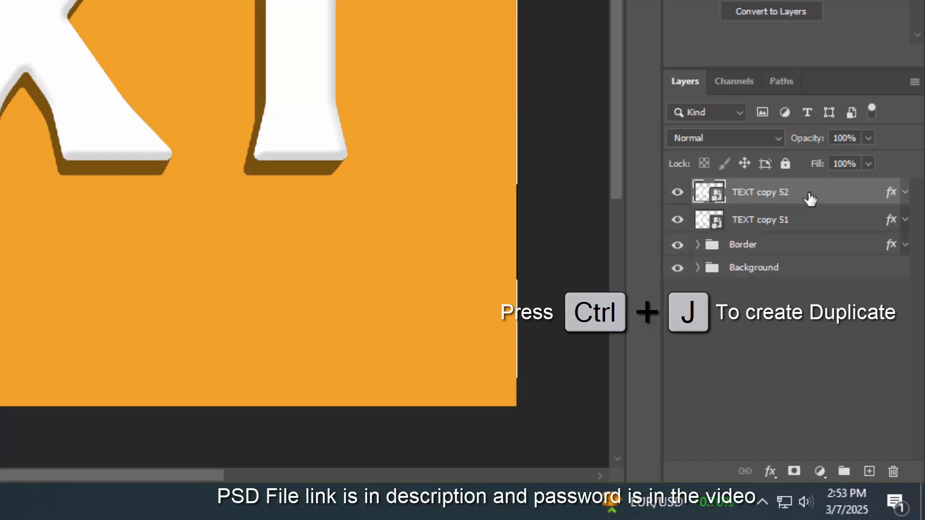
drag(805, 201, 789, 264)
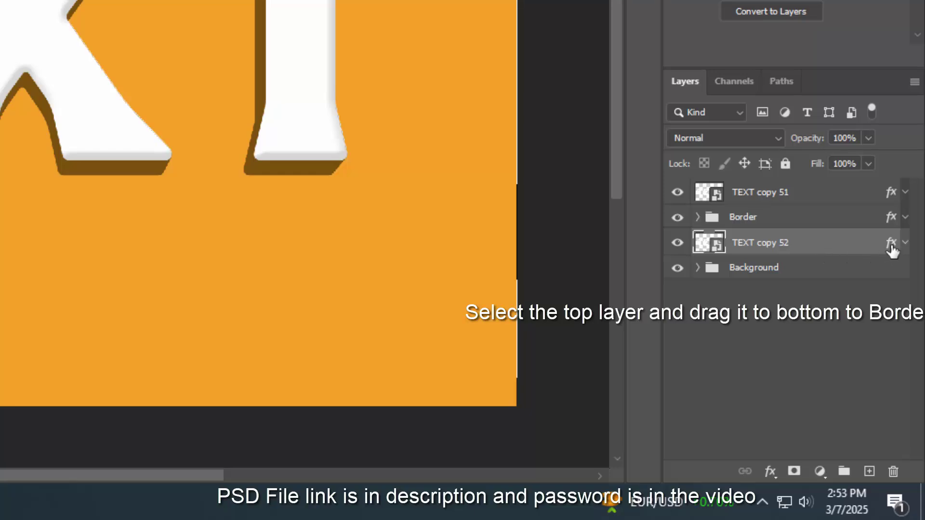
- Replace the bevel on the TEXT copy below Border with a Drop Shadow of 10% opacity, 36 px distance and 28 px size
double_click(894, 261)
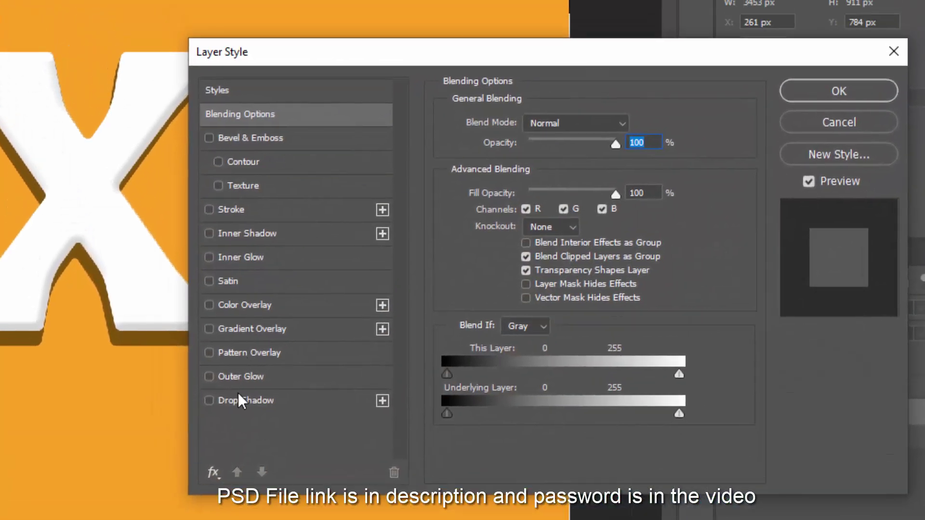
click(226, 401)
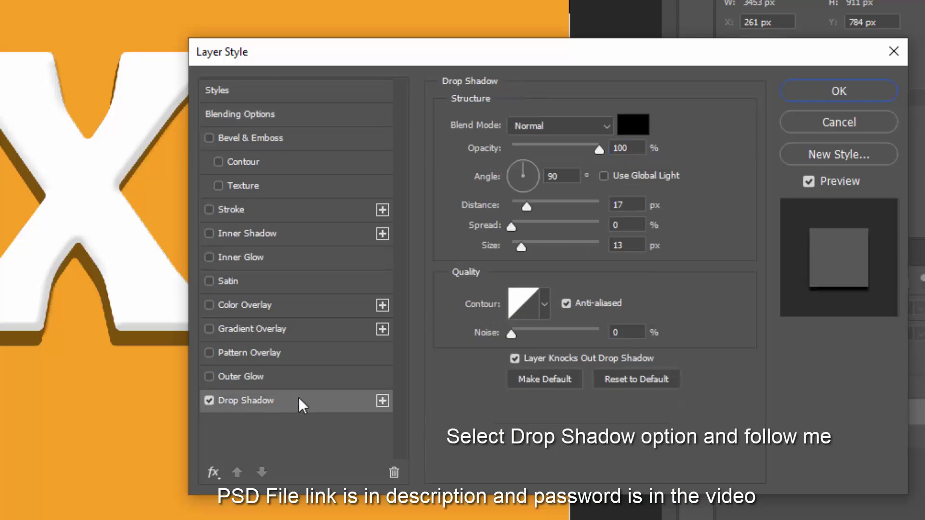
click(636, 145)
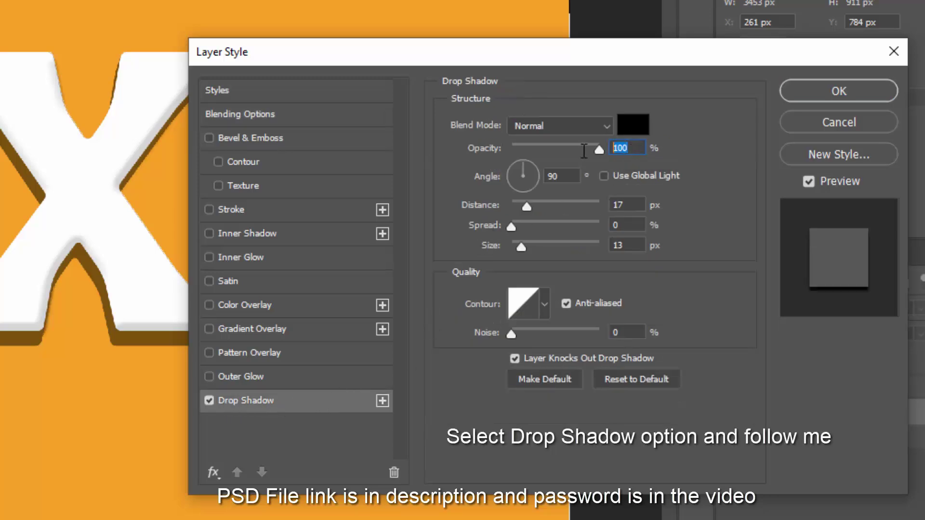
text(10)
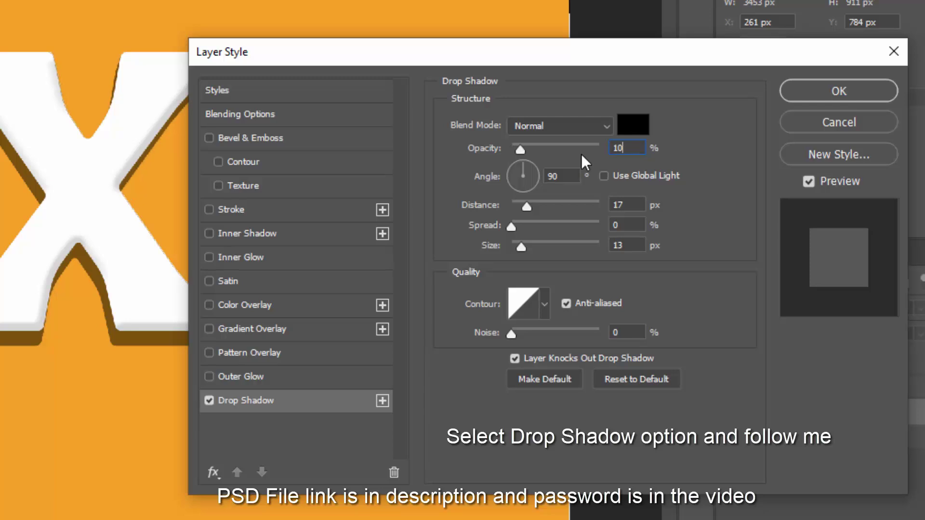
drag(630, 205, 564, 205)
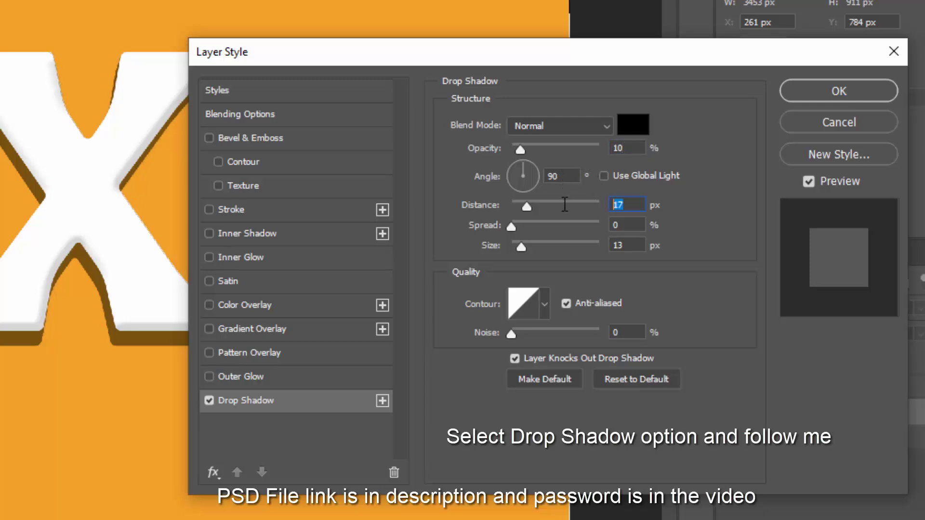
text(36)
drag(626, 246, 591, 249)
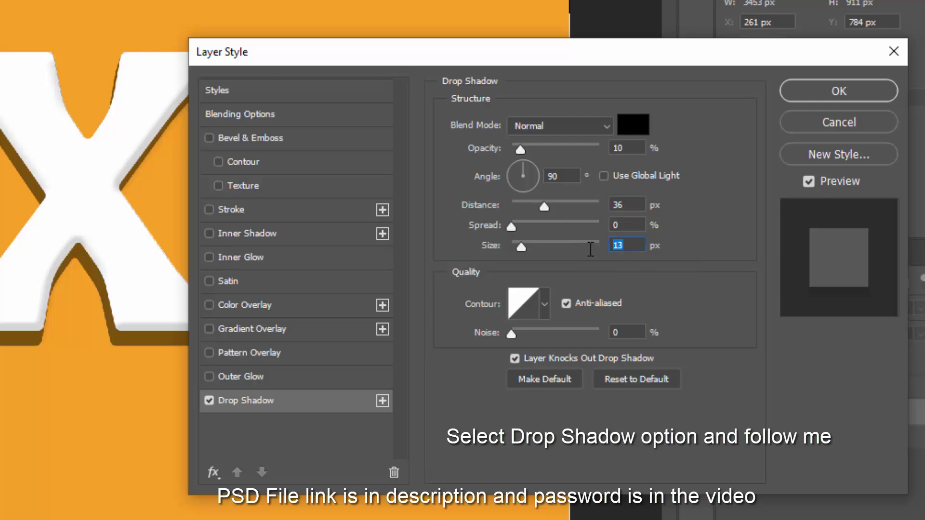
text(28)
- Reshape the shadow's Cone contour into a flat-topped curve with points at 5/95% and 97/99%, and apply the layer style
click(522, 305)
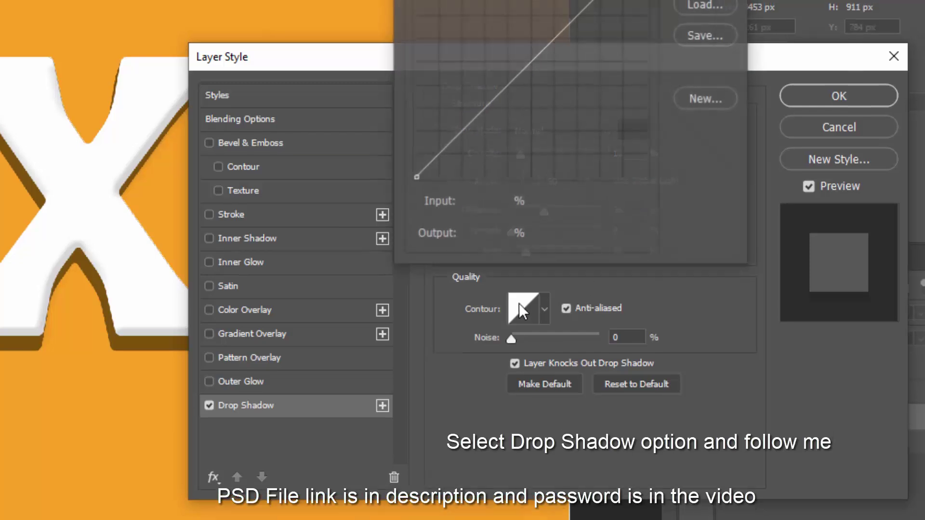
click(507, 52)
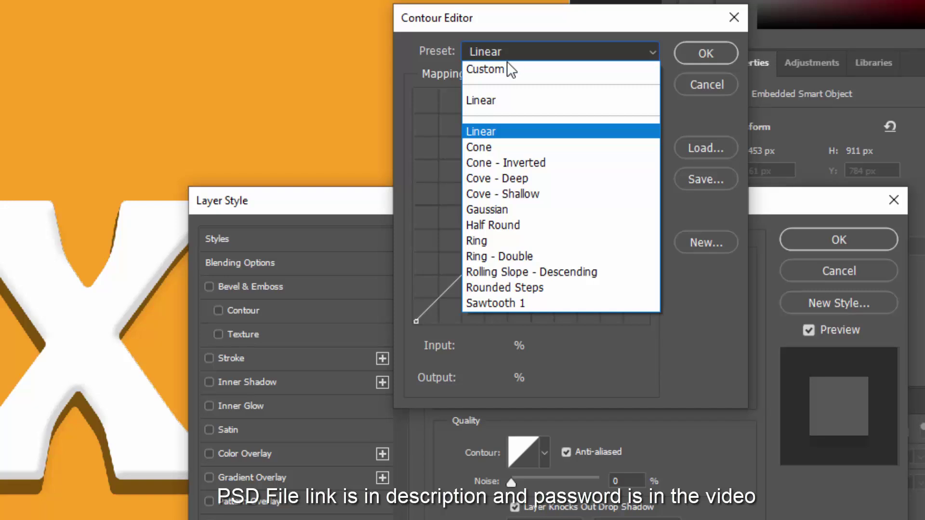
click(497, 147)
drag(532, 91, 413, 87)
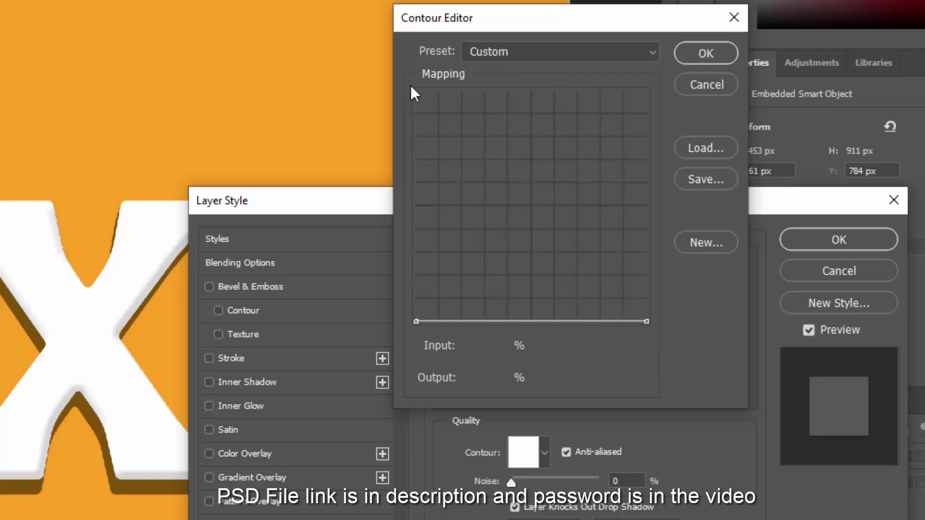
drag(497, 322, 427, 103)
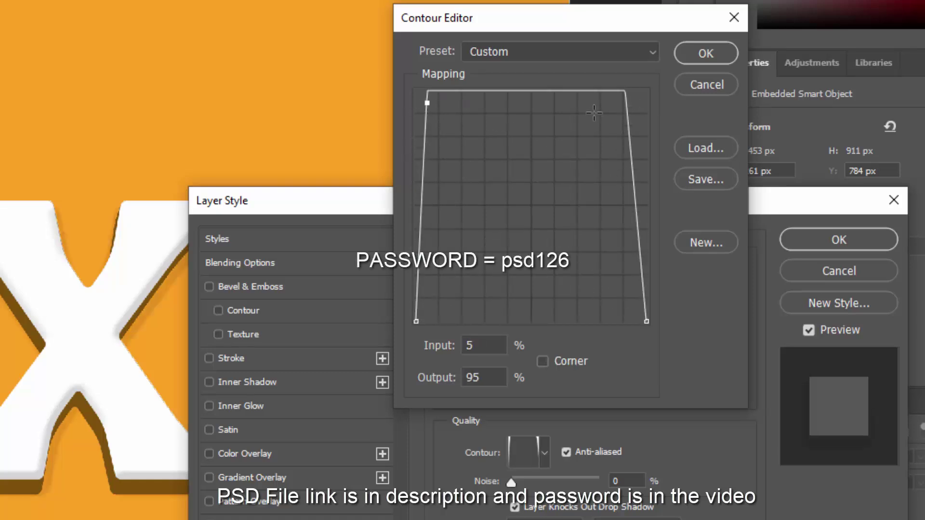
drag(625, 91, 655, 94)
click(638, 93)
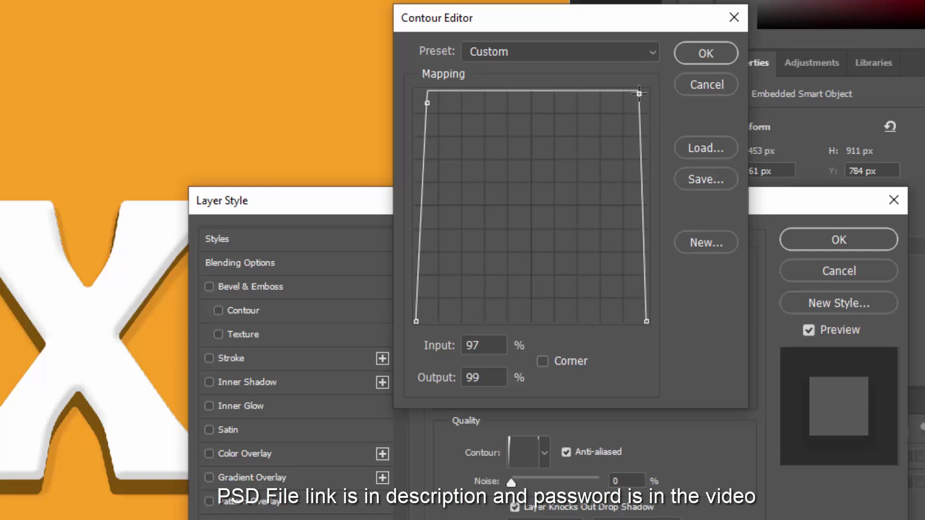
click(706, 54)
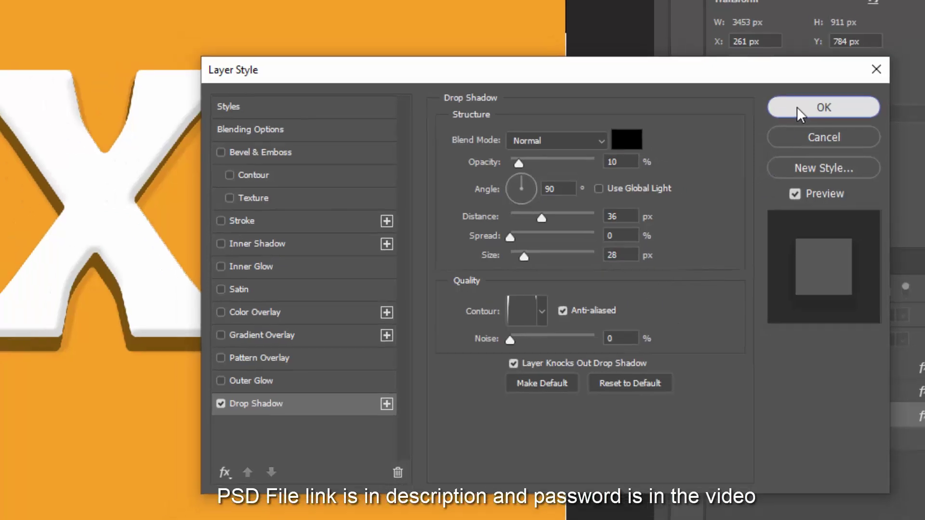
click(794, 103)
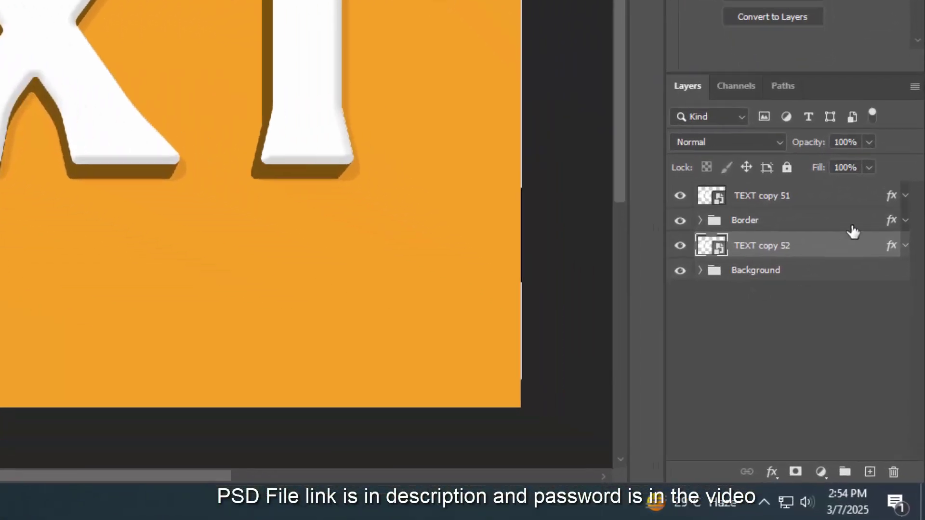
- Duplicate the TEXT copy 51 layer above the Border group and rename the duplicate "Change your text here"
click(871, 332)
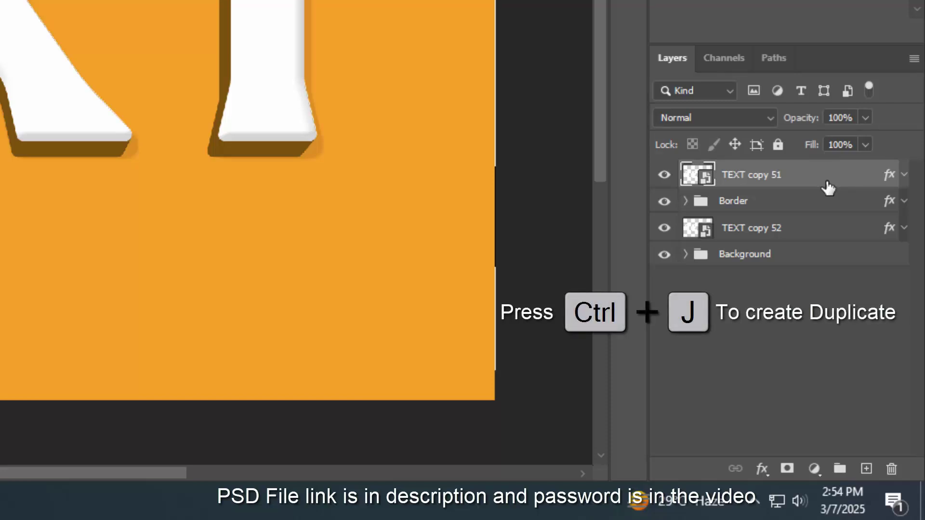
key(ctrl+j)
double_click(770, 173)
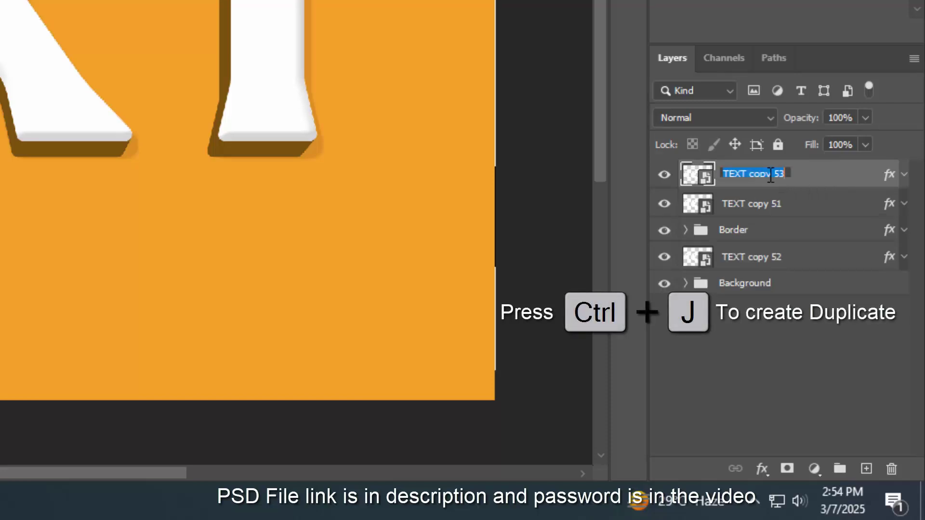
text(Chand)
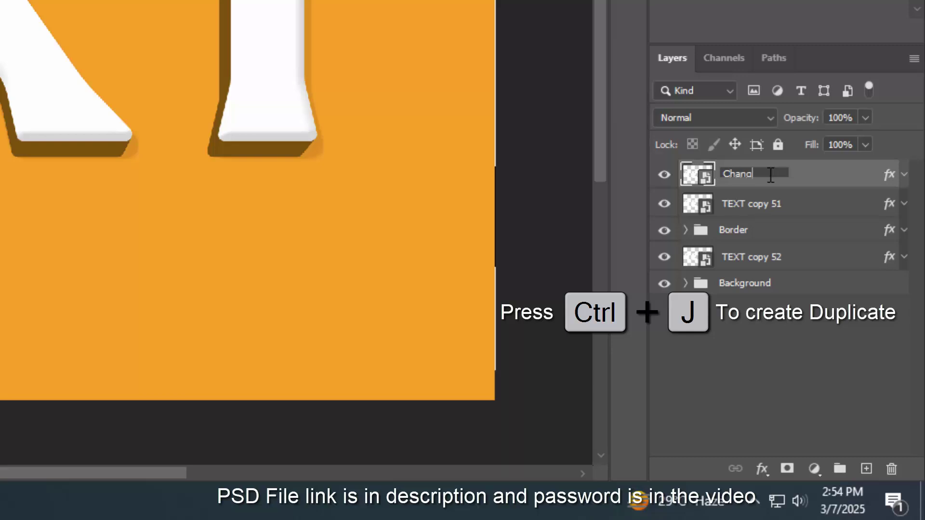
text( v)
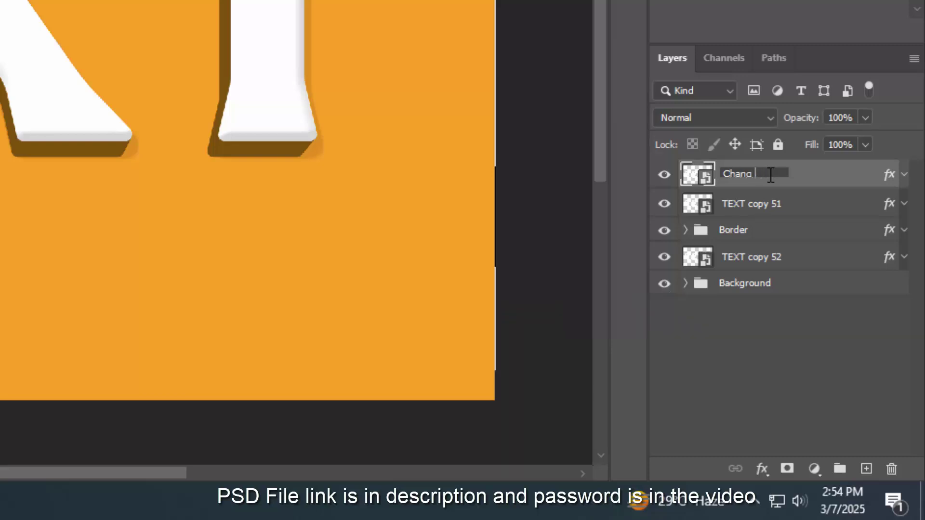
text(our text here)
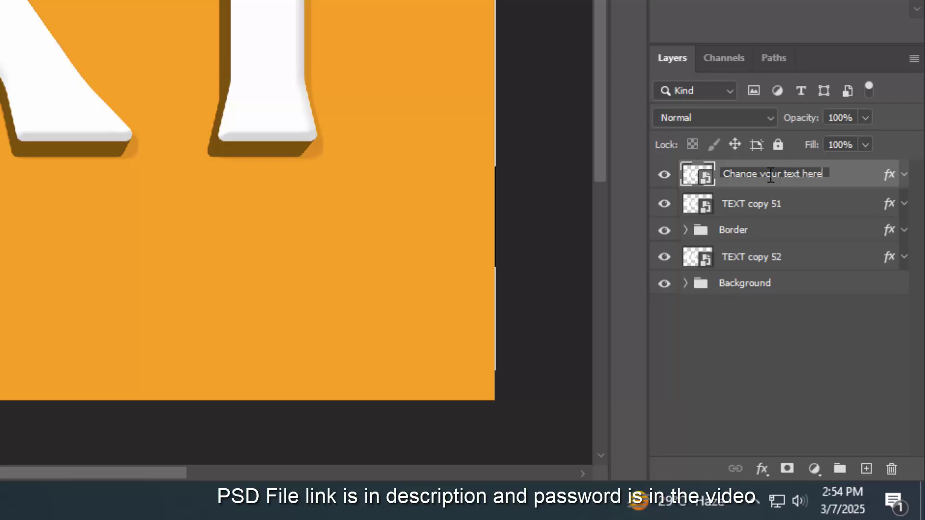
key(Return)
- Clear the layer style of the "Change your text here" layer and hide the layer
right_click(814, 175)
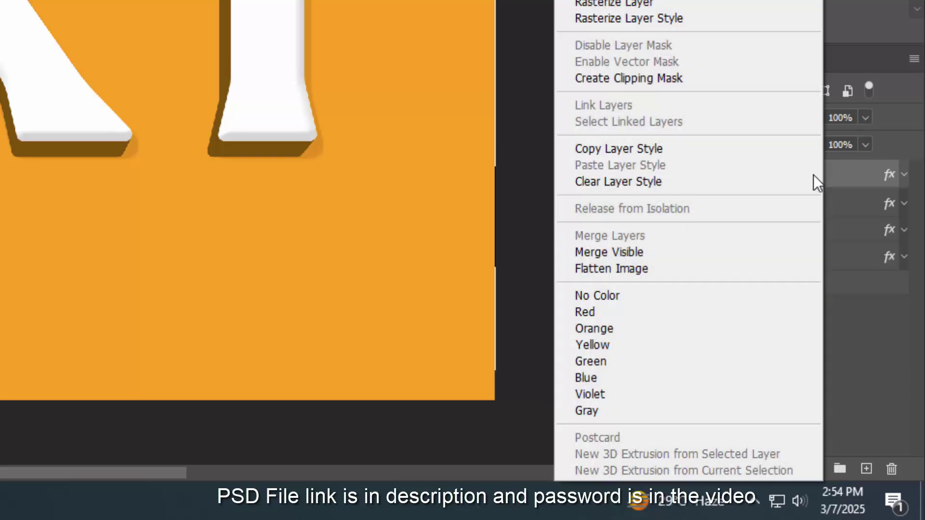
click(726, 182)
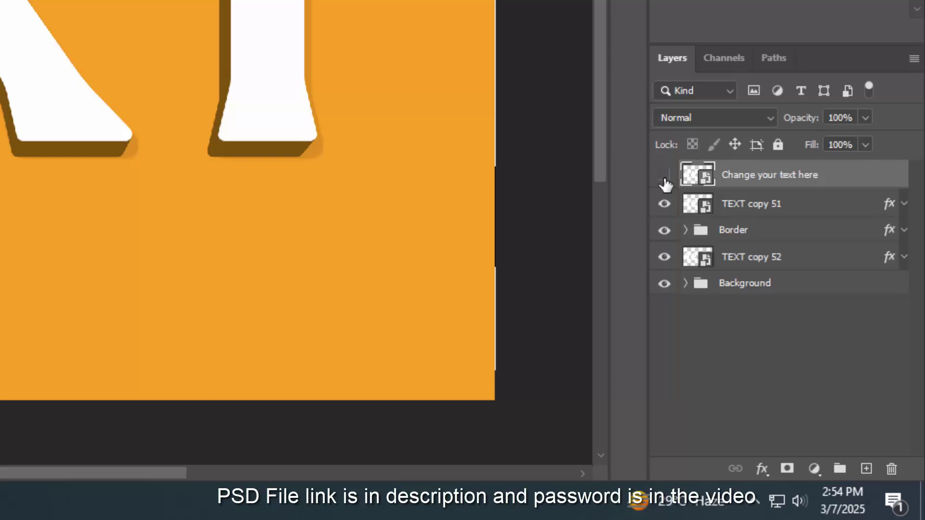
click(664, 178)
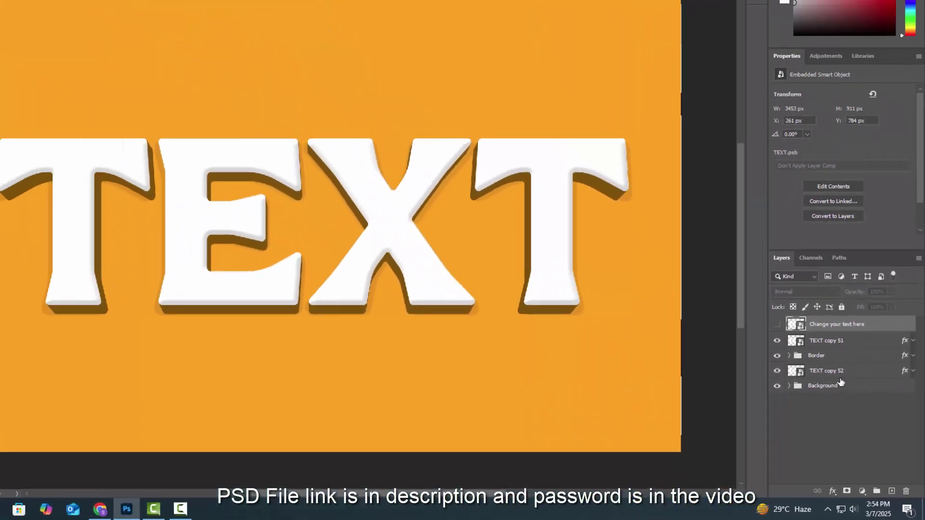
- Group all layers from "Change your text here" down to Background and name the group "3d TEXT"
shift+click(843, 385)
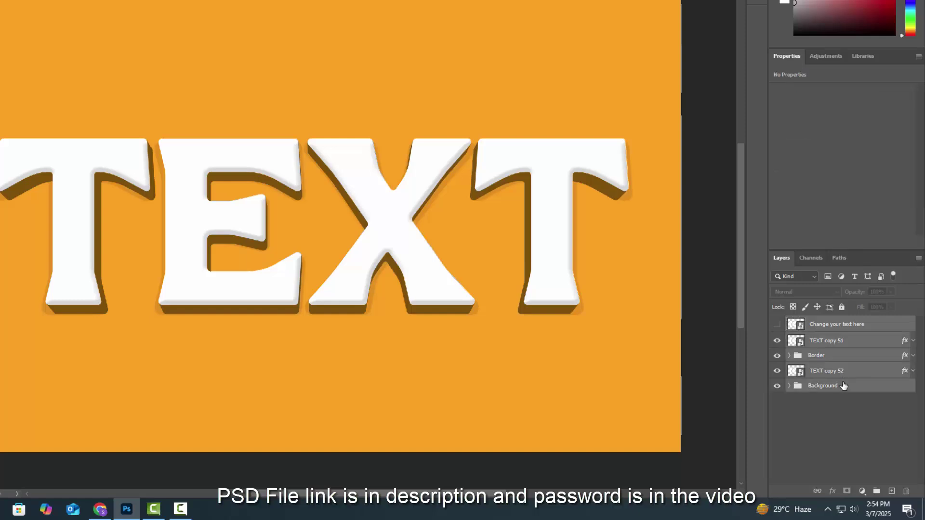
key(ctrl+g)
double_click(819, 322)
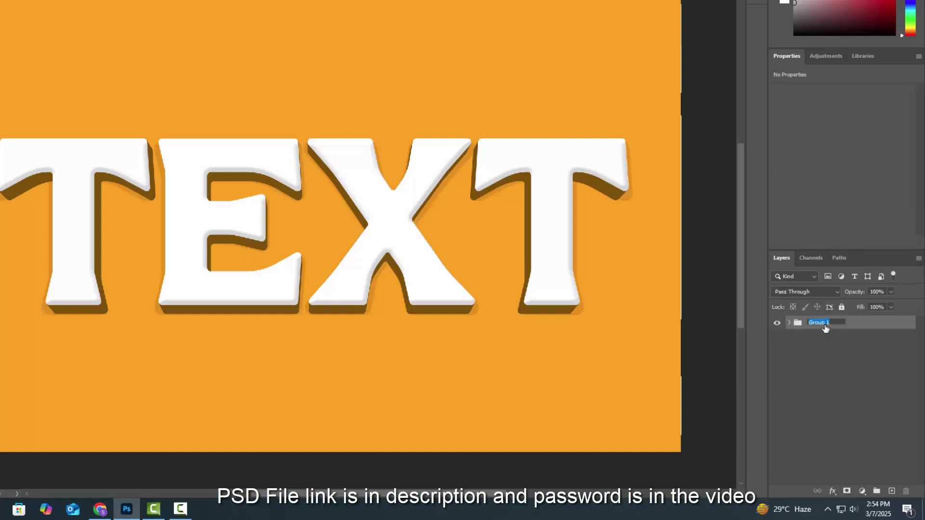
text(3d TEXT)
key(Return)
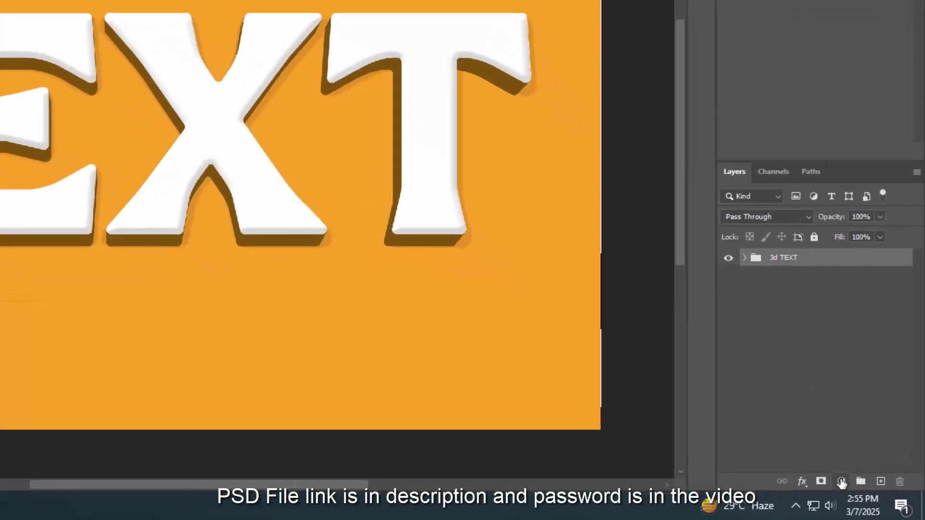
- Add a Hue/Saturation adjustment layer above the 3d TEXT group
click(861, 491)
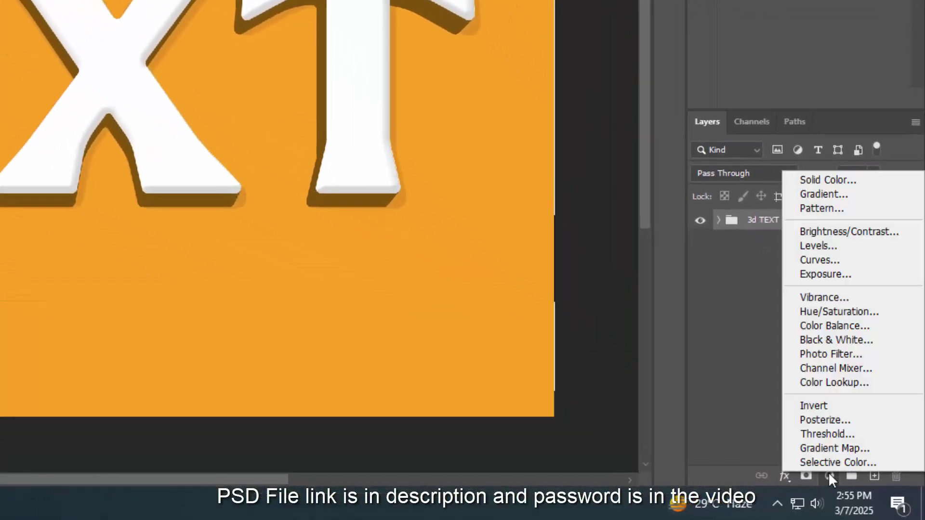
click(828, 313)
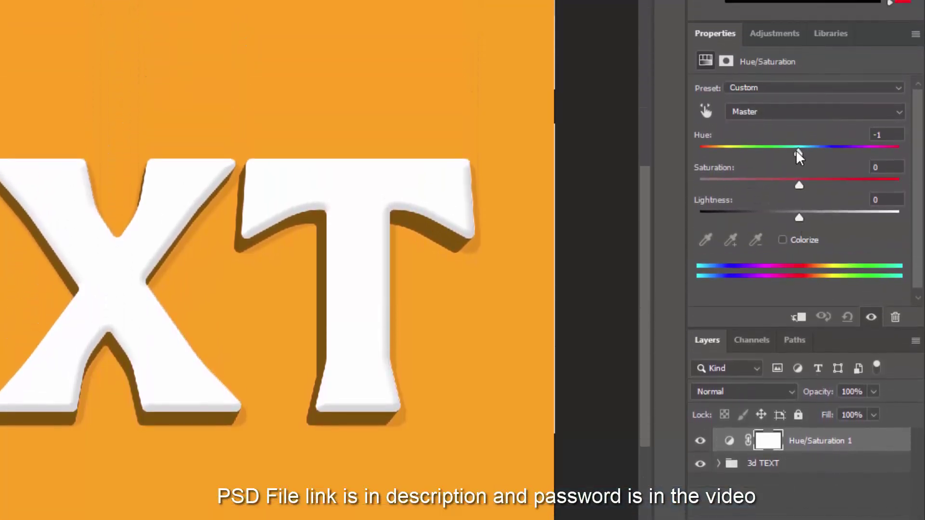